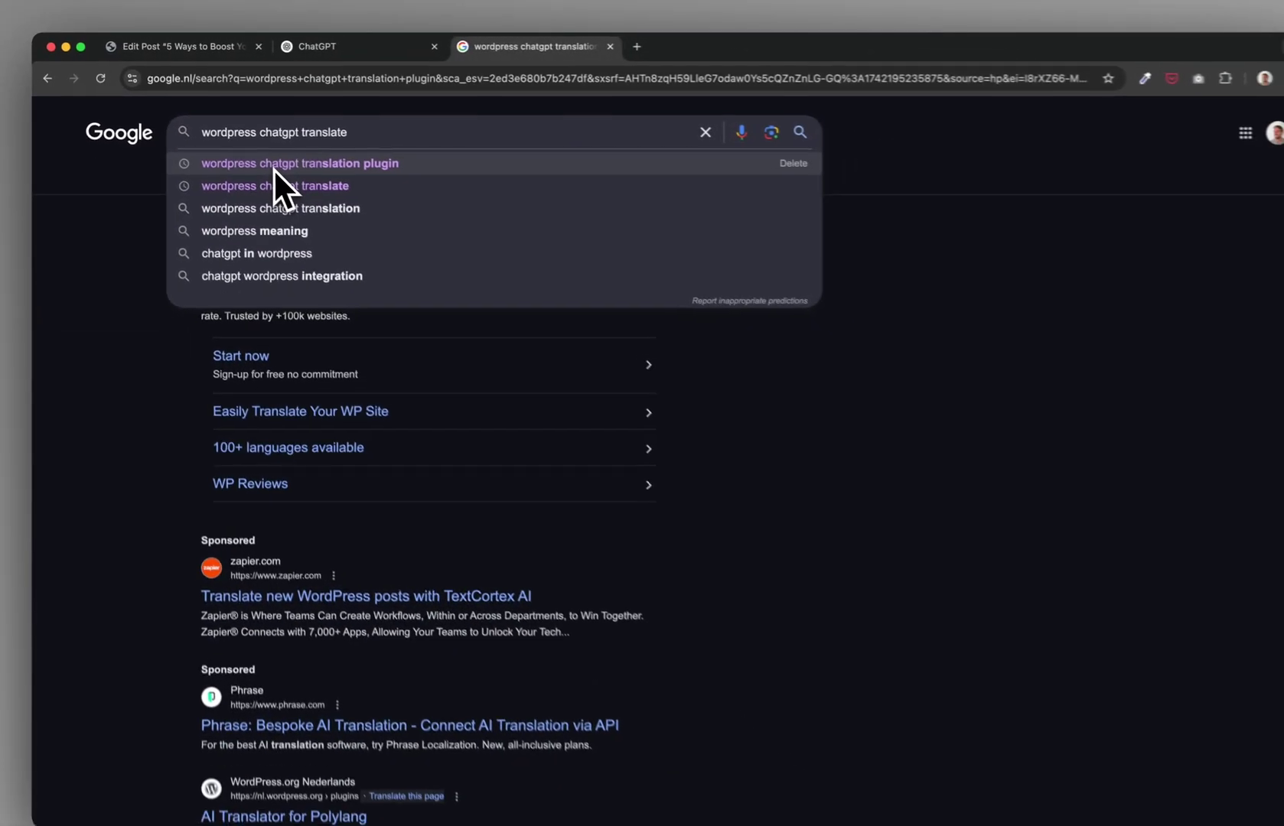
Step: Return to the WordPress post editor and select all content of the productivity post
{"action": "left_click", "coordinate": [367, 68]}
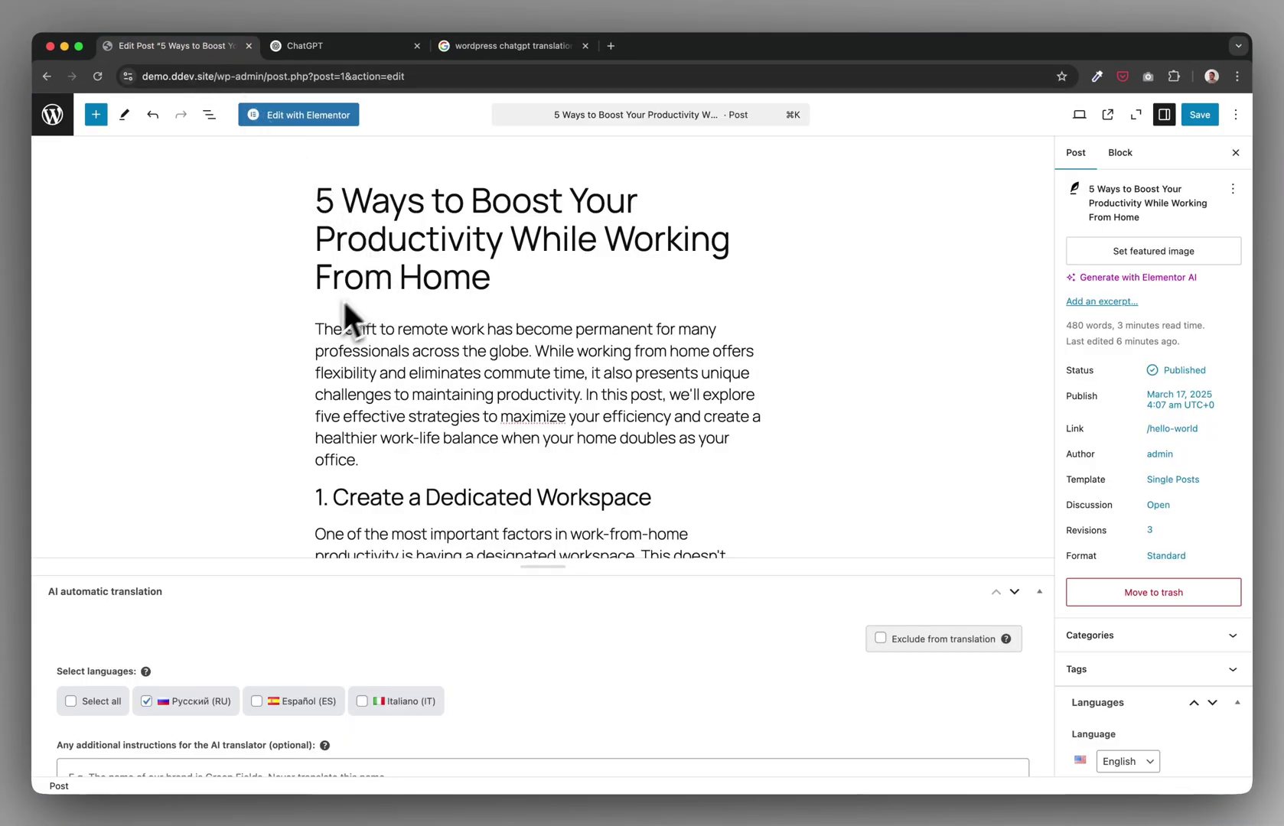
{"action": "left_click", "coordinate": [318, 329]}
{"action": "key", "text": "super+a"}
{"action": "key", "text": "super+a"}
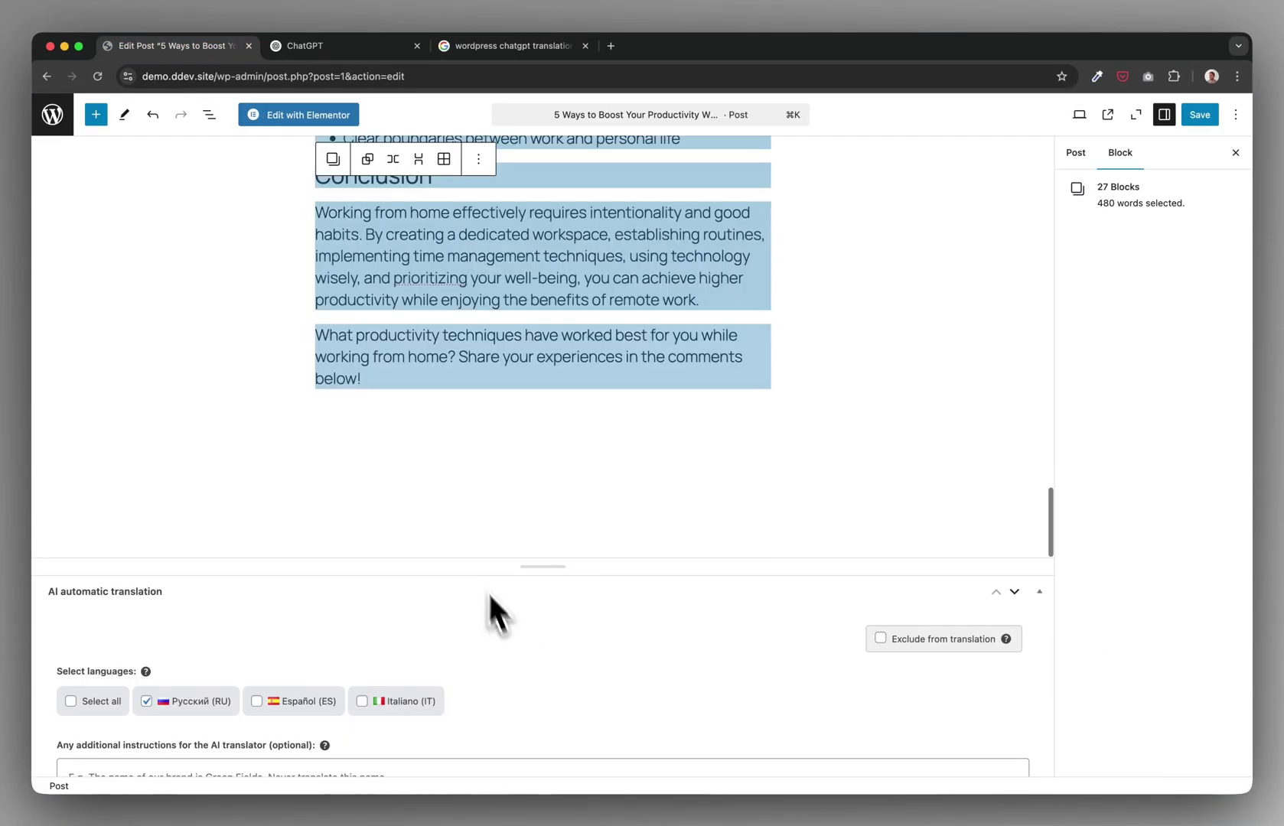
Step: Copy the post into ChatGPT with the prompt 'Please translate this in italian:' and send it
{"action": "key", "text": "super+c"}
{"action": "left_click", "coordinate": [347, 48]}
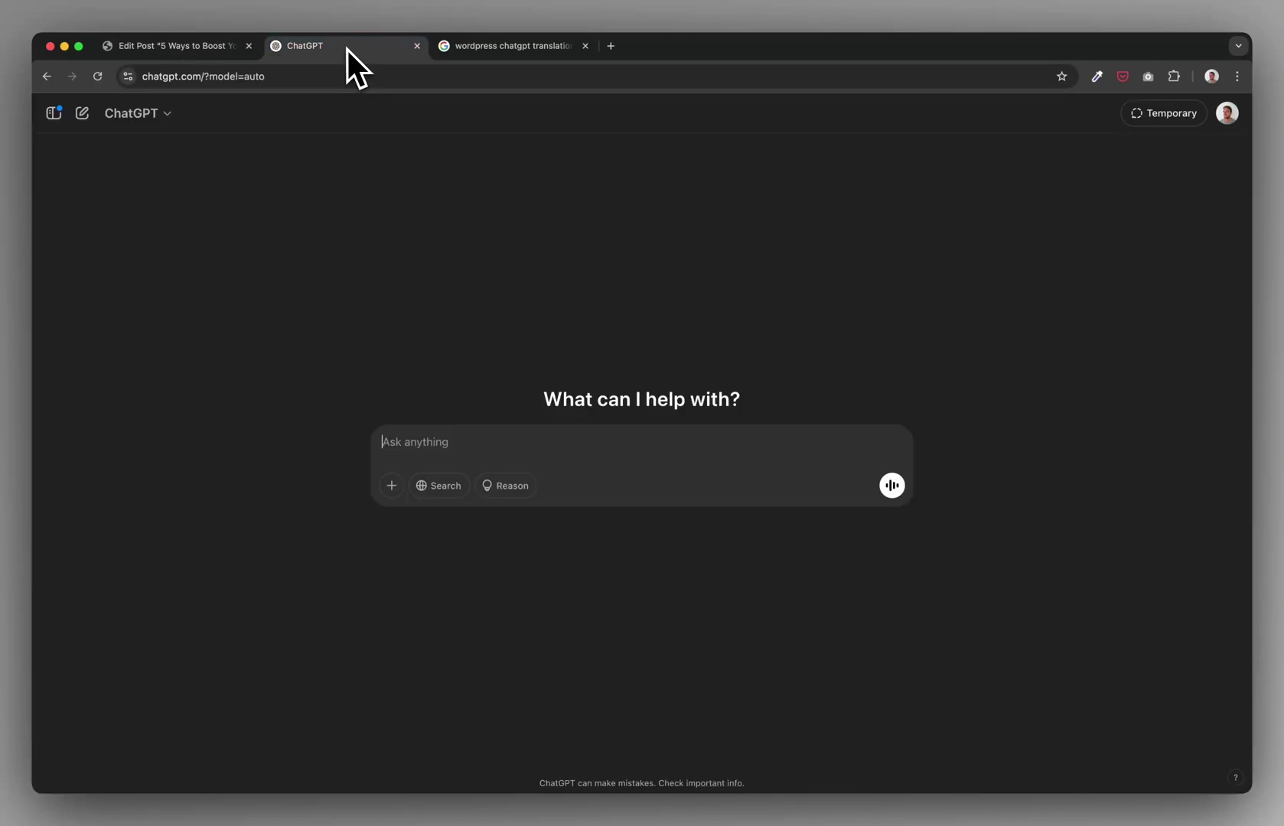
{"action": "type", "text": "Please tr"}
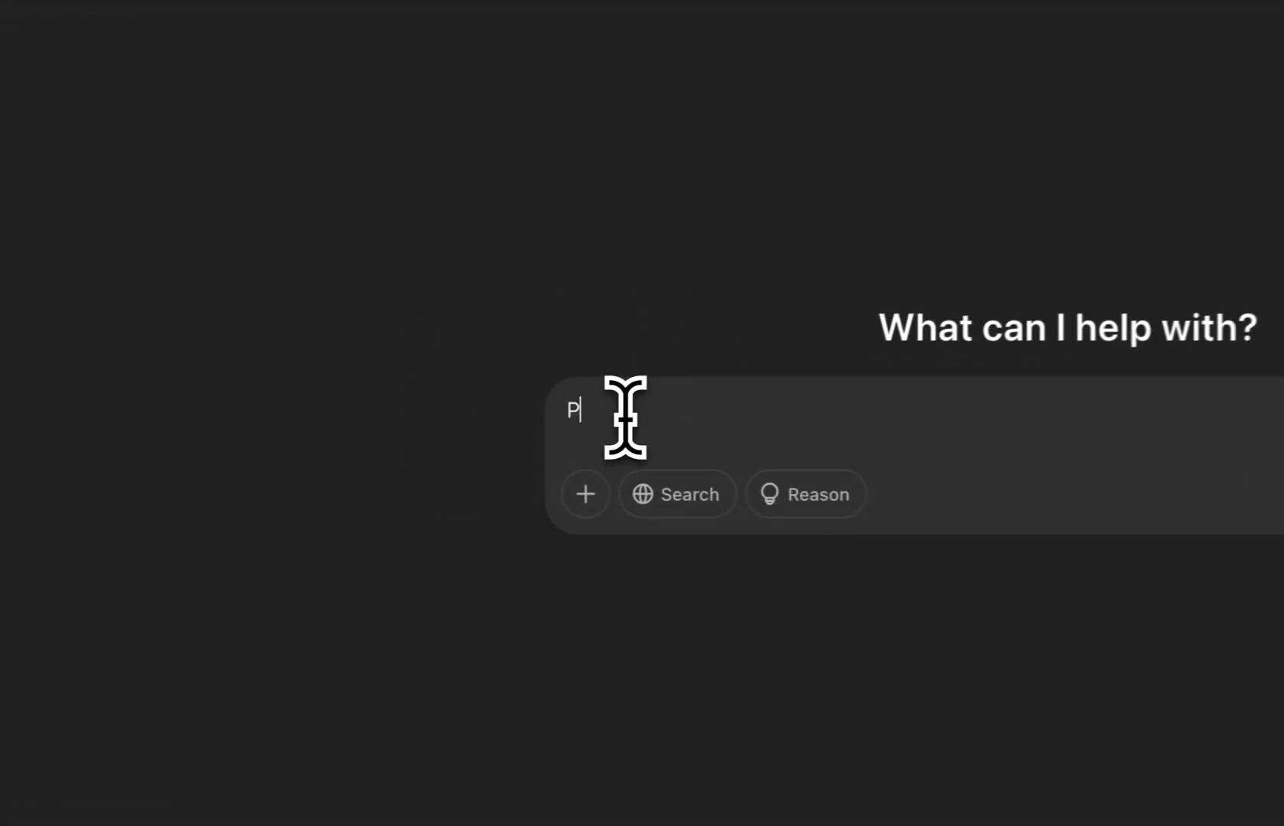
{"action": "type", "text": "anslate t"}
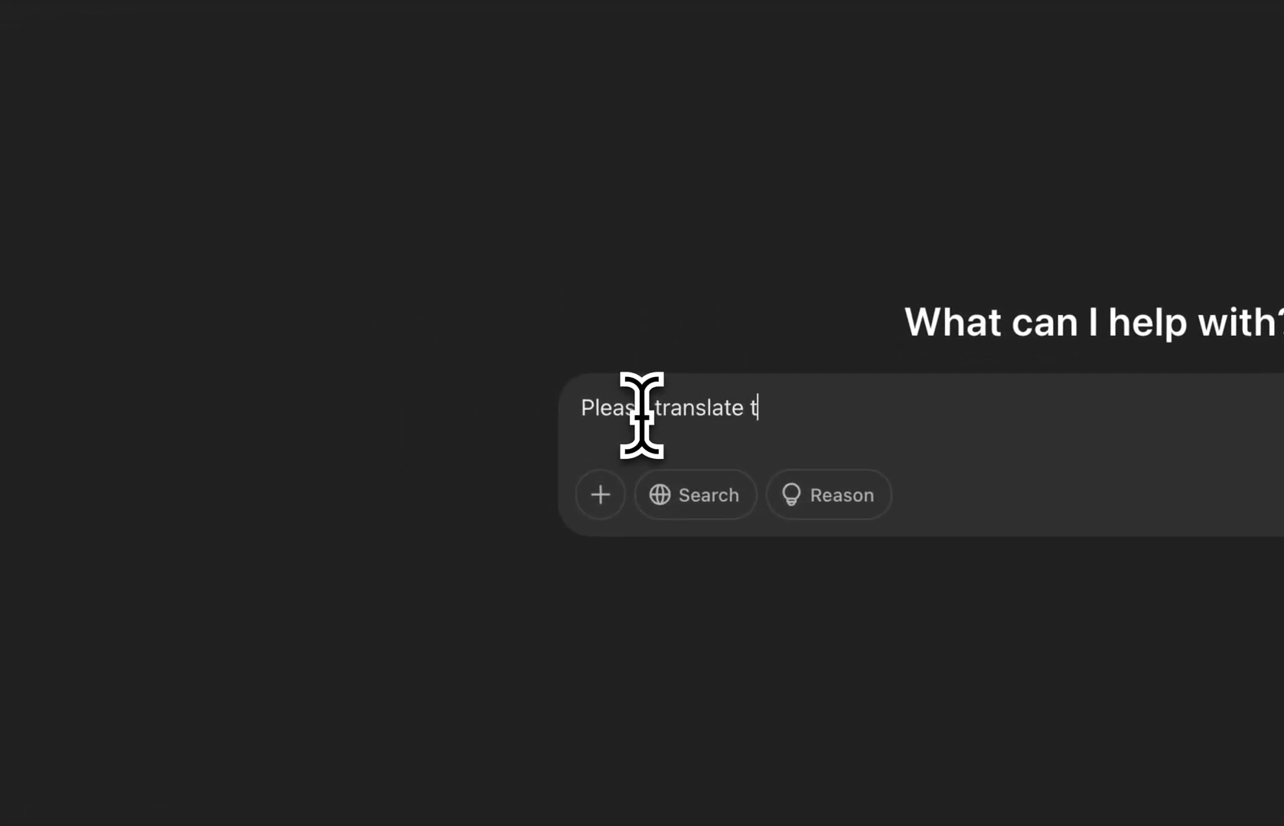
{"action": "type", "text": "his in italian:"}
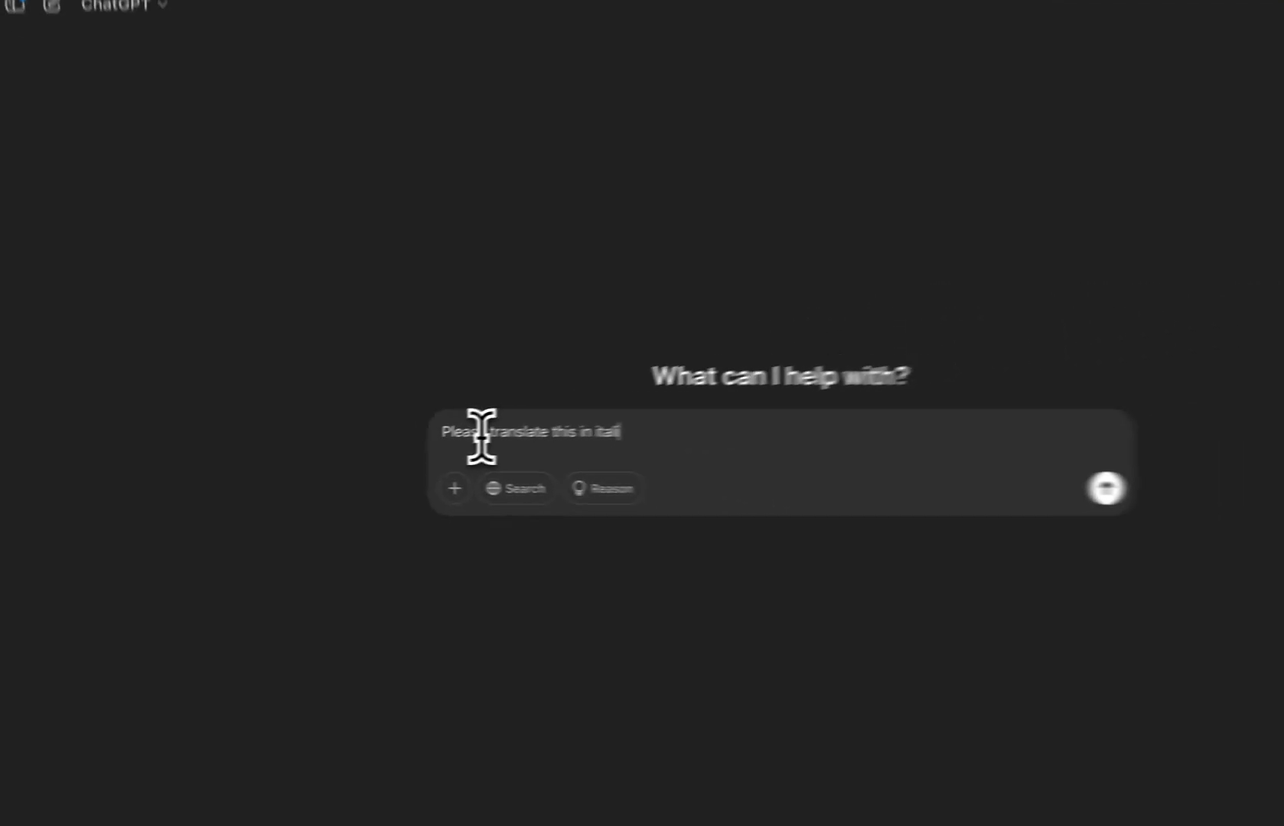
{"action": "key", "text": "shift+Return"}
{"action": "key", "text": "super+v"}
{"action": "key", "text": "Return"}
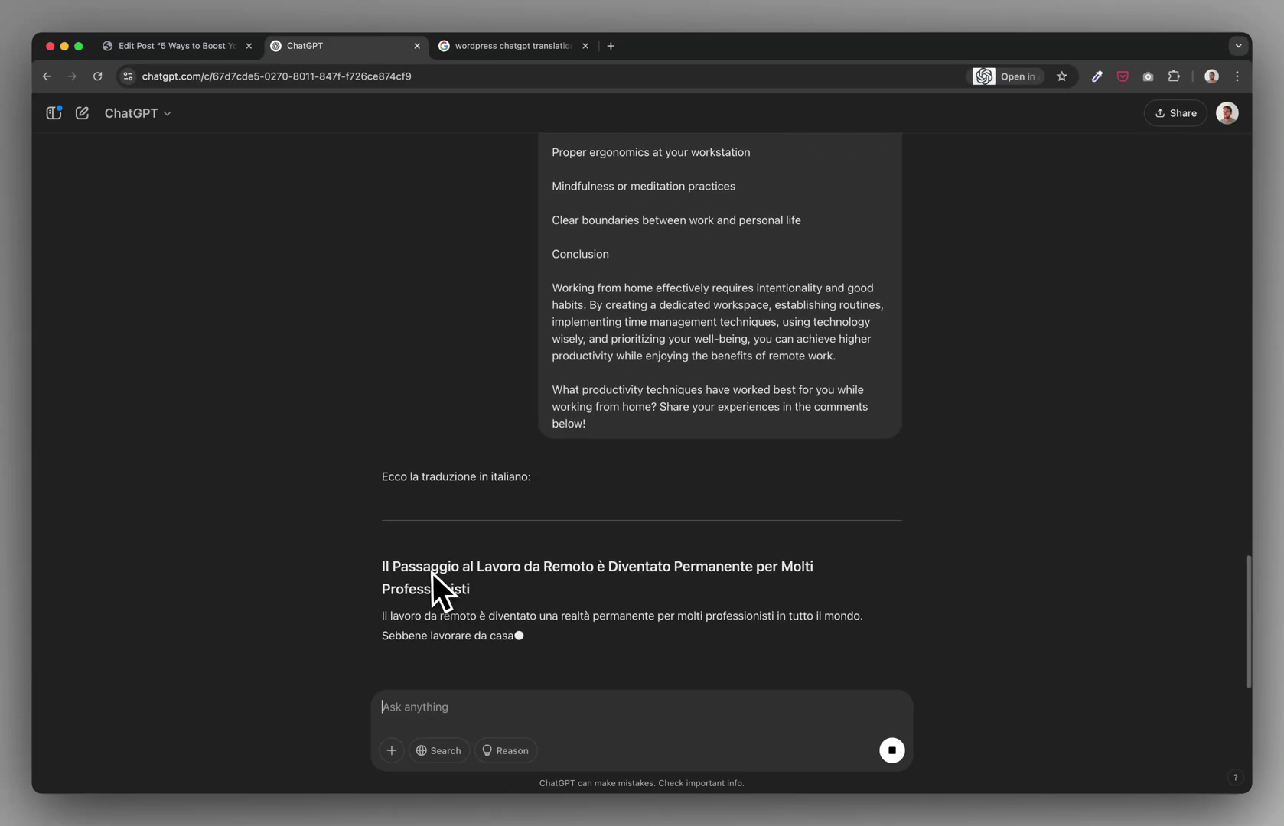
{"action": "triple_click", "coordinate": [381, 564]}
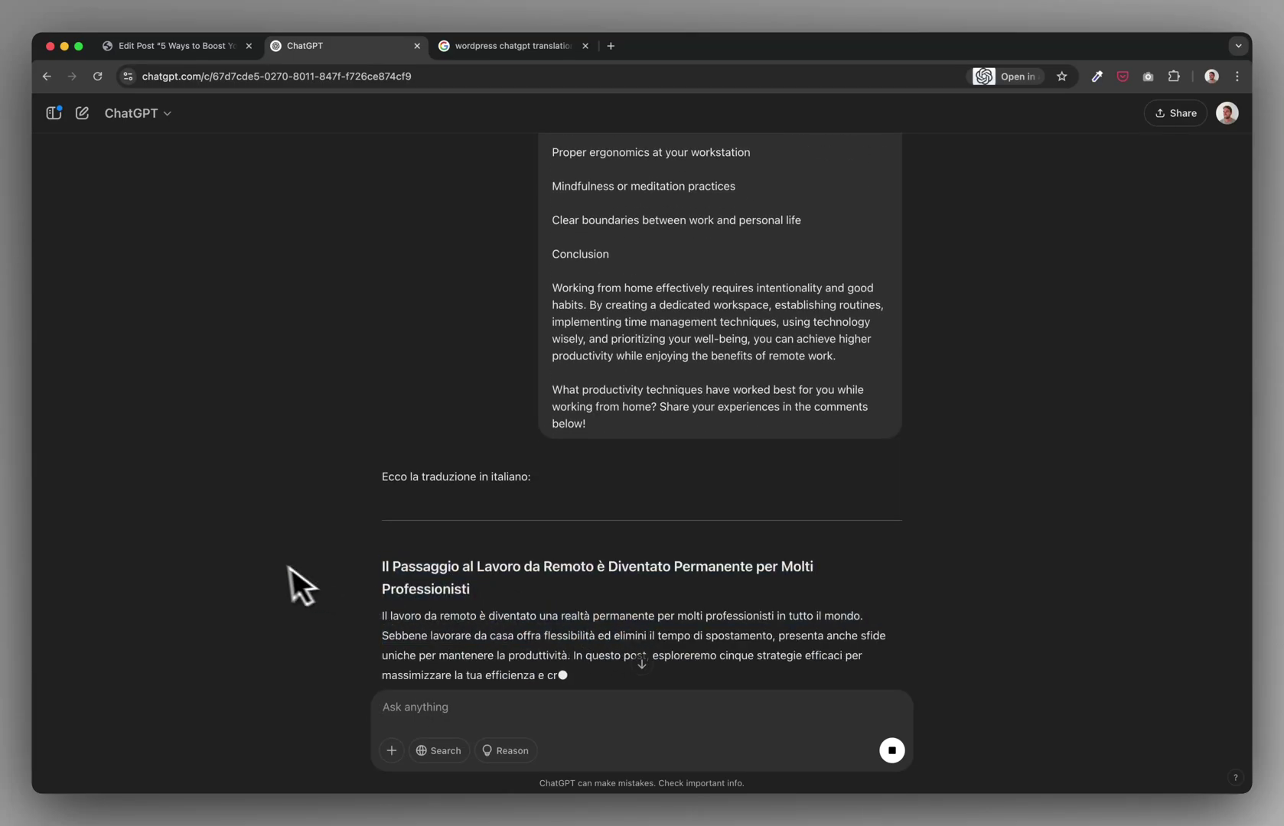
Step: Back in the post editor, deselect all blocks and scroll to the AI automatic translation meta box
{"action": "left_click", "coordinate": [200, 49]}
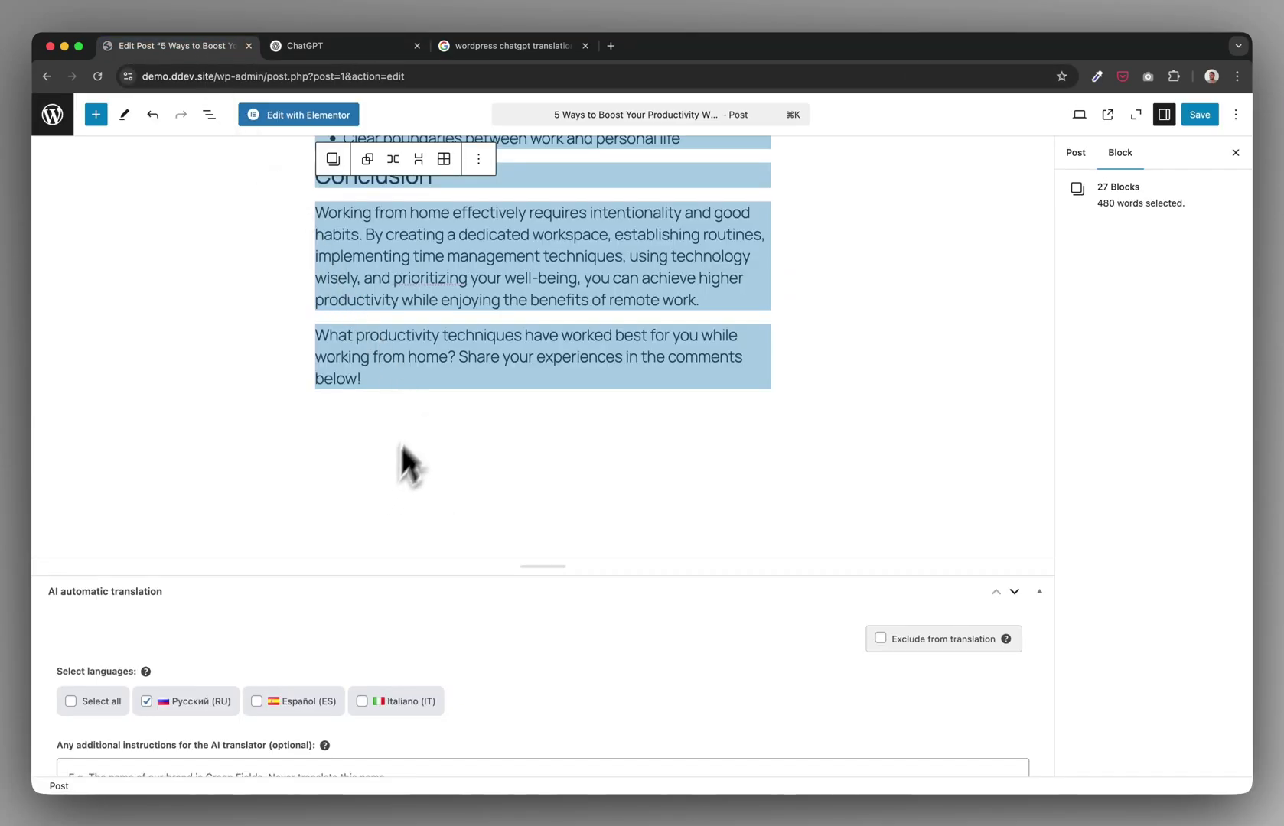
{"action": "left_click", "coordinate": [481, 336]}
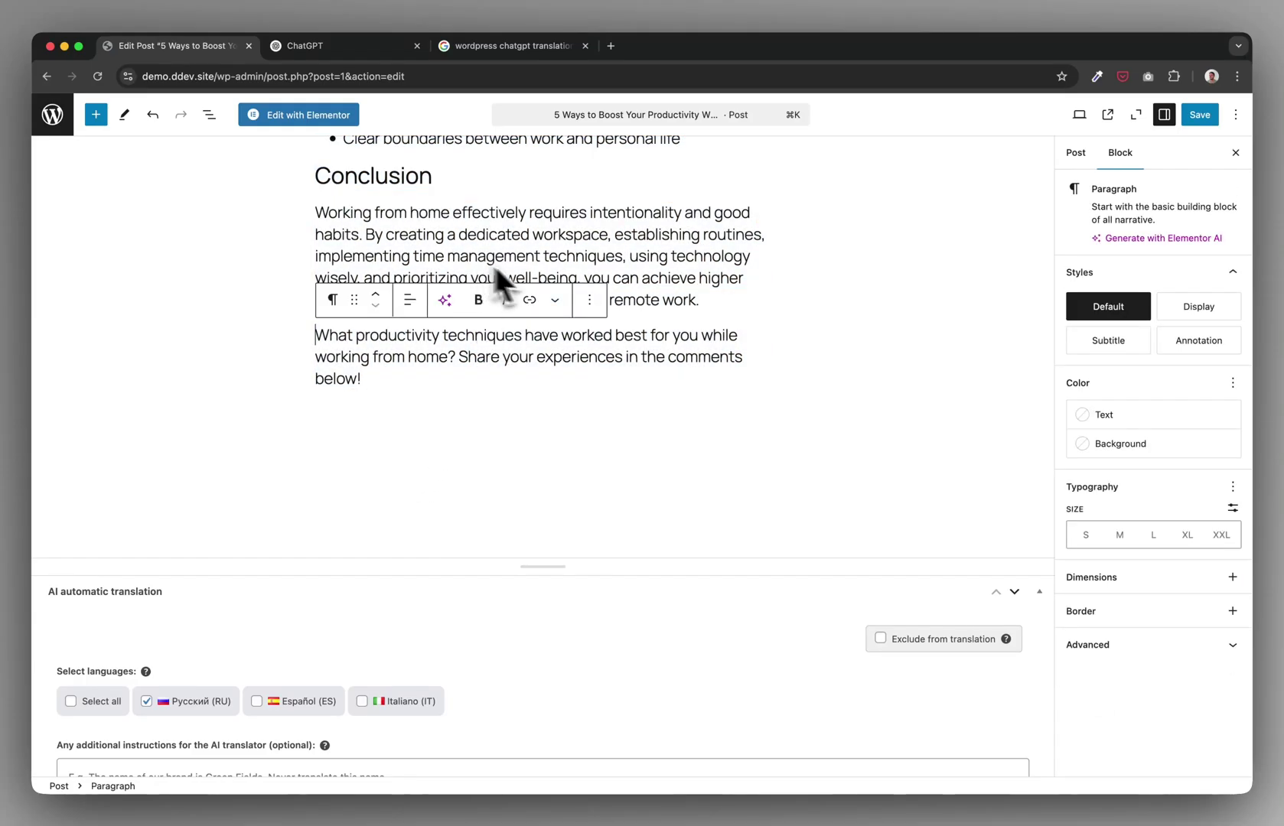
{"action": "left_click", "coordinate": [743, 331]}
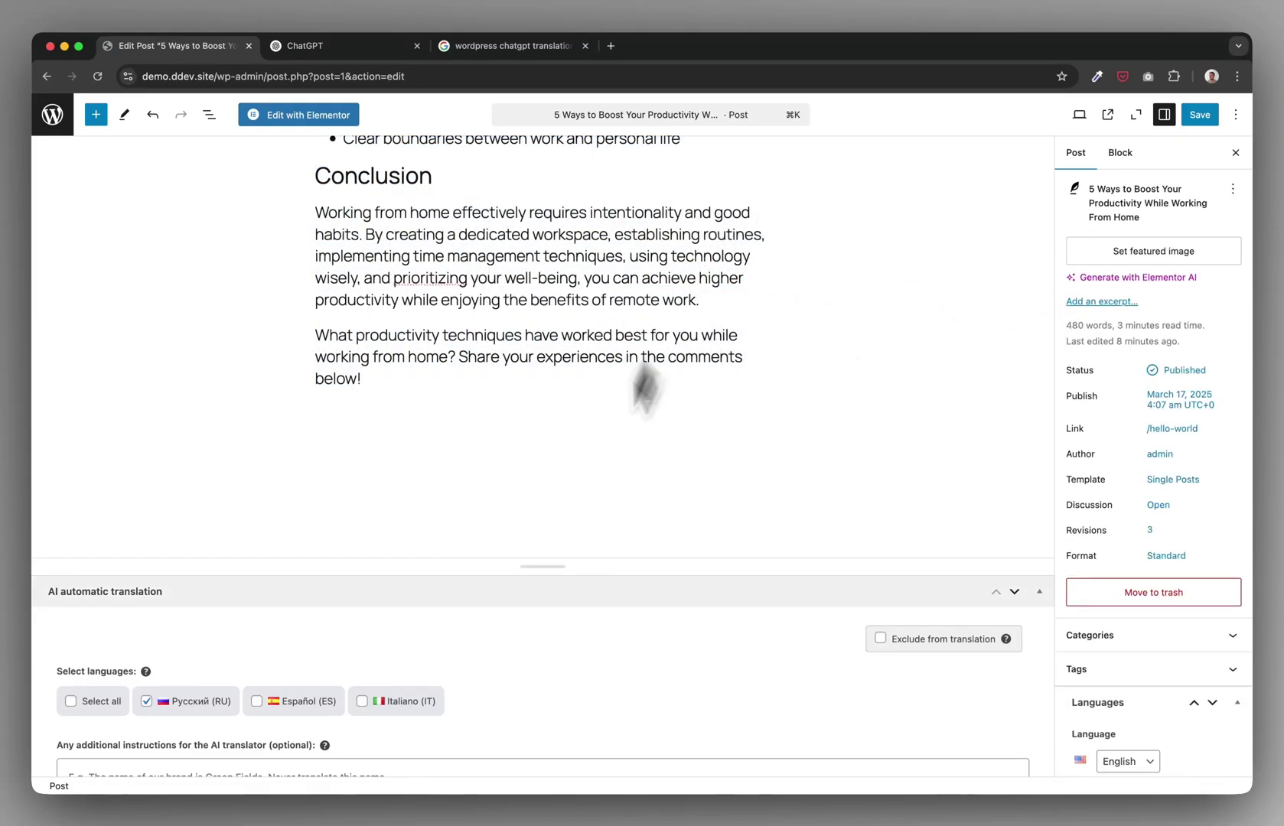
{"action": "scroll", "coordinate": [550, 596], "scroll_direction": "down", "scroll_amount": 5}
{"action": "scroll", "coordinate": [164, 673], "scroll_direction": "up", "scroll_amount": 2}
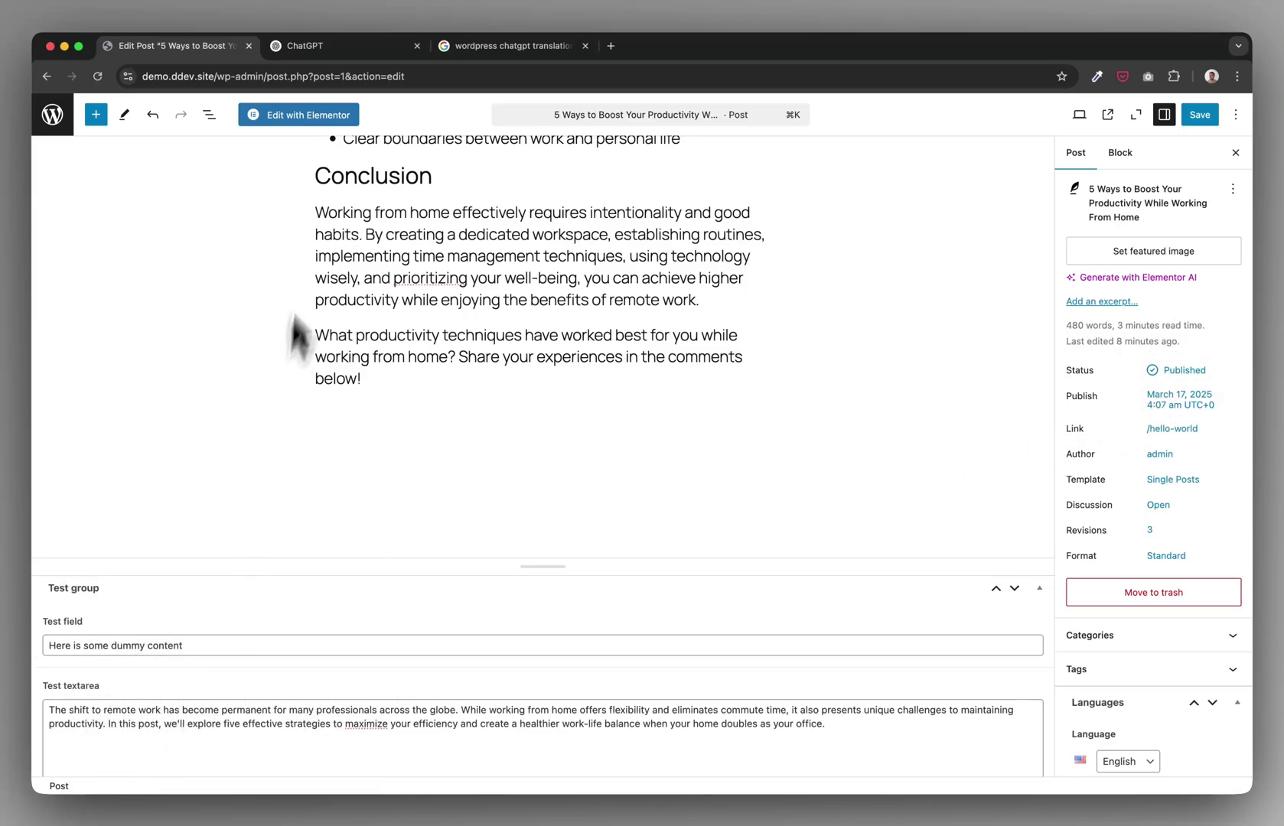
{"action": "scroll", "coordinate": [222, 391], "scroll_direction": "up", "scroll_amount": 10}
{"action": "scroll", "coordinate": [221, 414], "scroll_direction": "up", "scroll_amount": 10}
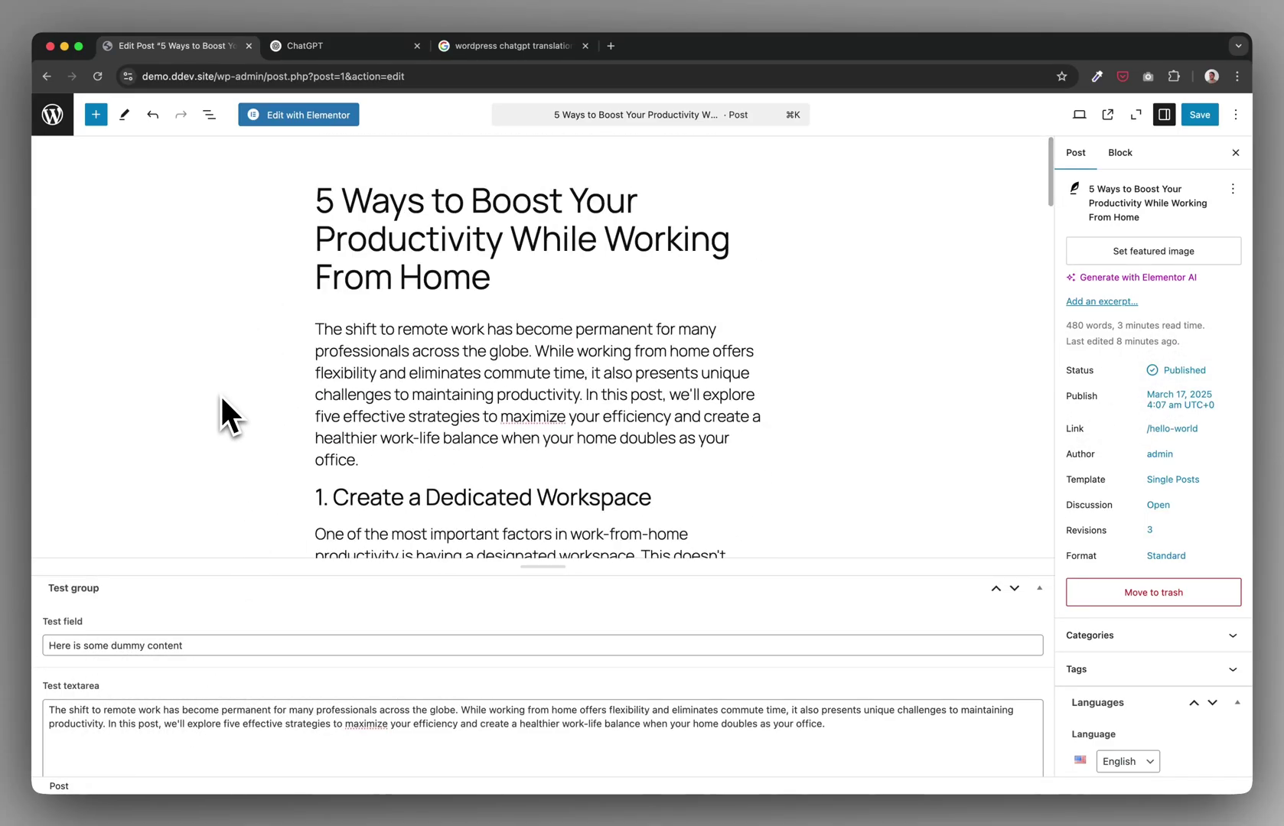
{"action": "scroll", "coordinate": [255, 692], "scroll_direction": "up", "scroll_amount": 5}
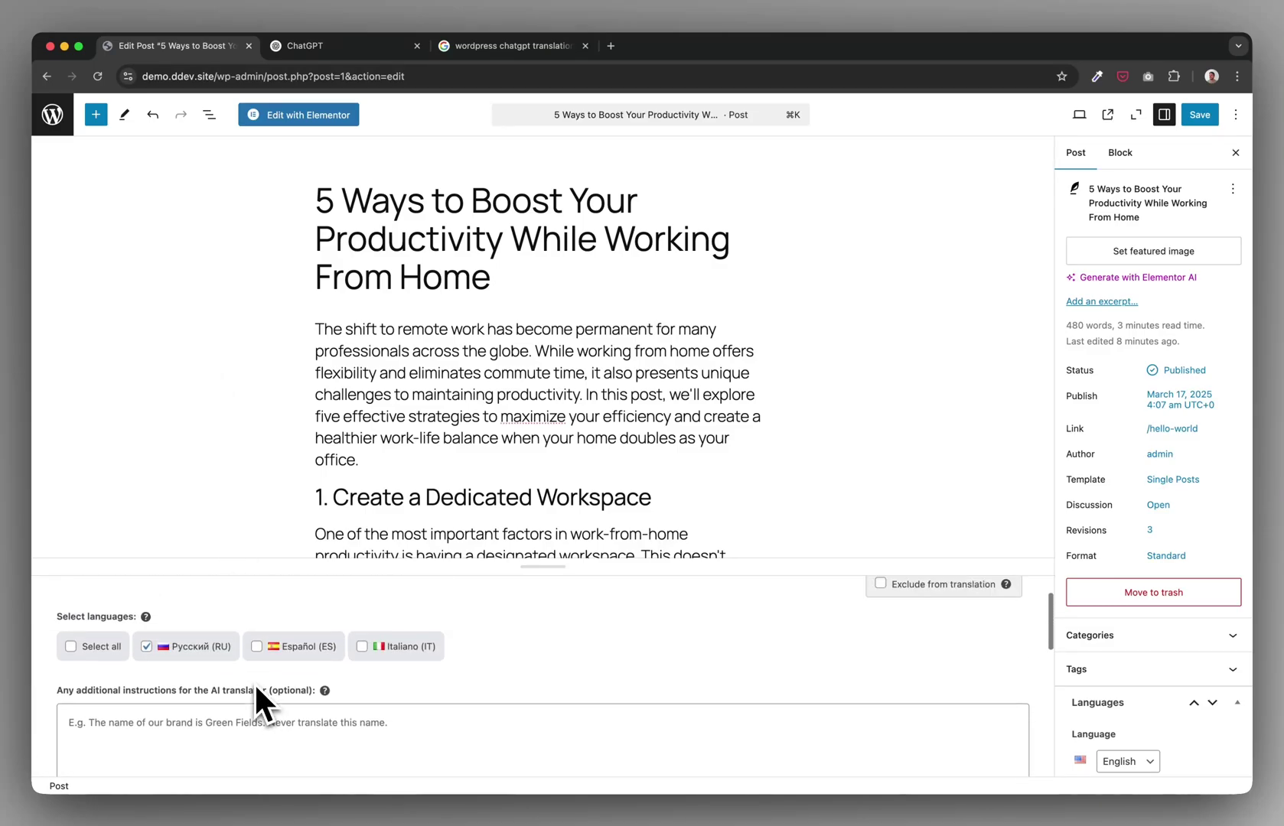
{"action": "scroll", "coordinate": [260, 700], "scroll_direction": "up", "scroll_amount": 2}
Step: Enlarge the AI automatic translation panel to reveal its generate option and untick Русский (RU)
{"action": "left_click_drag", "start_coordinate": [553, 570], "coordinate": [543, 359]}
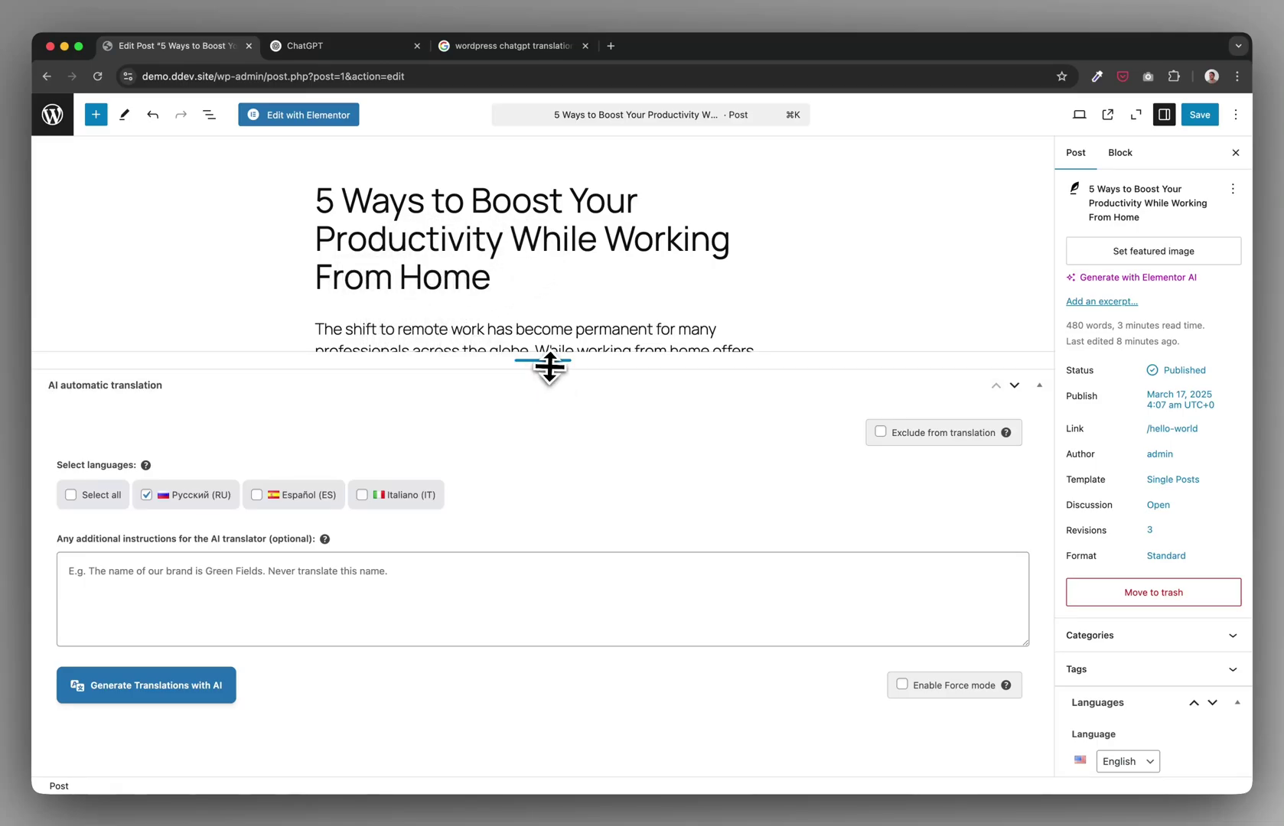
{"action": "left_click_drag", "start_coordinate": [549, 367], "coordinate": [545, 533]}
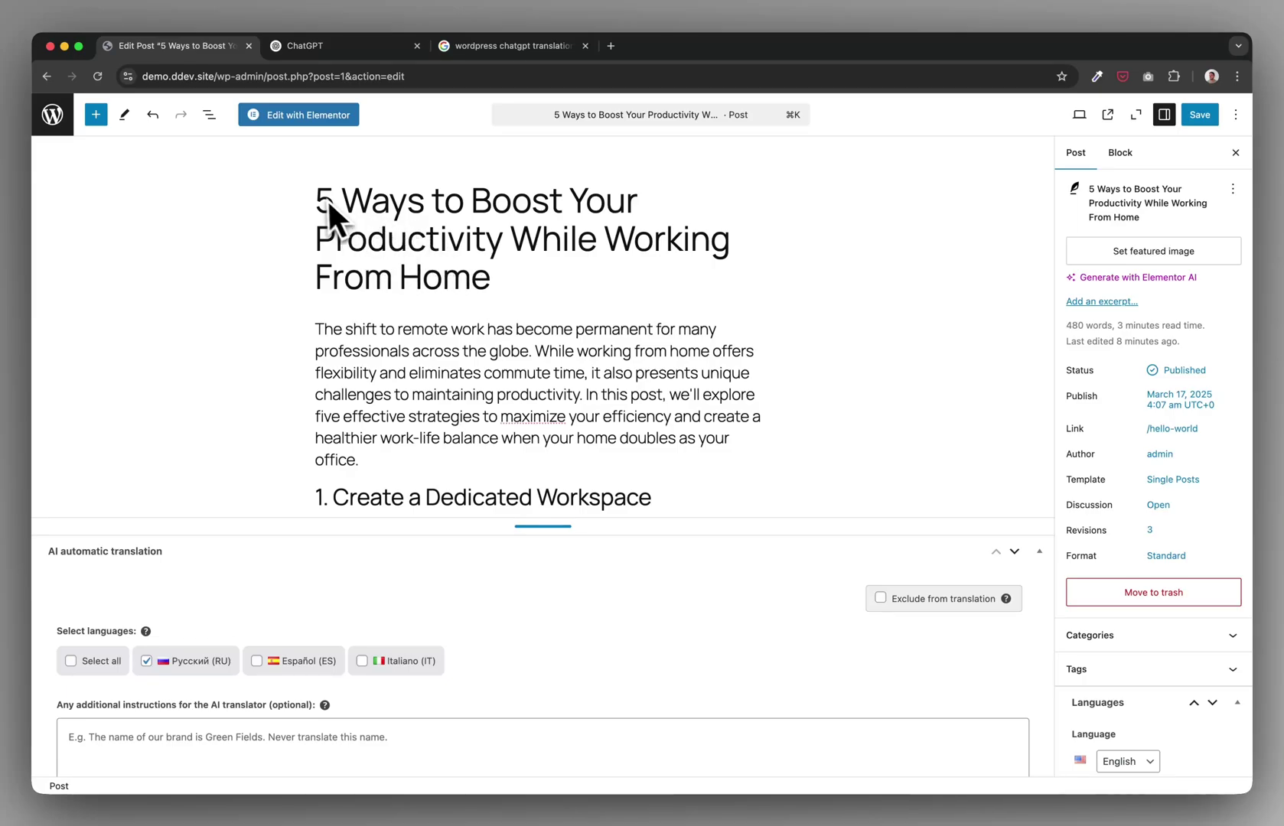
{"action": "scroll", "coordinate": [483, 329], "scroll_direction": "down", "scroll_amount": 10}
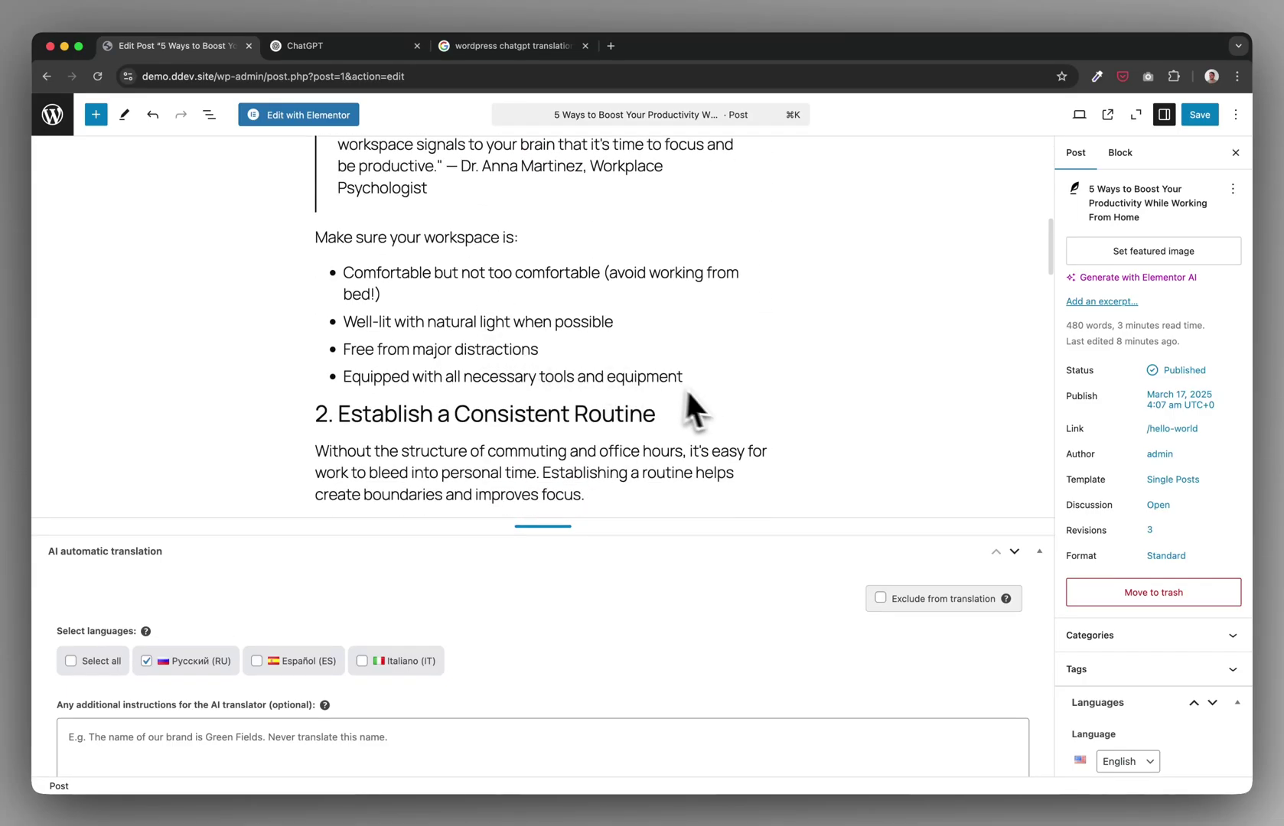
{"action": "scroll", "coordinate": [467, 682], "scroll_direction": "down", "scroll_amount": 6}
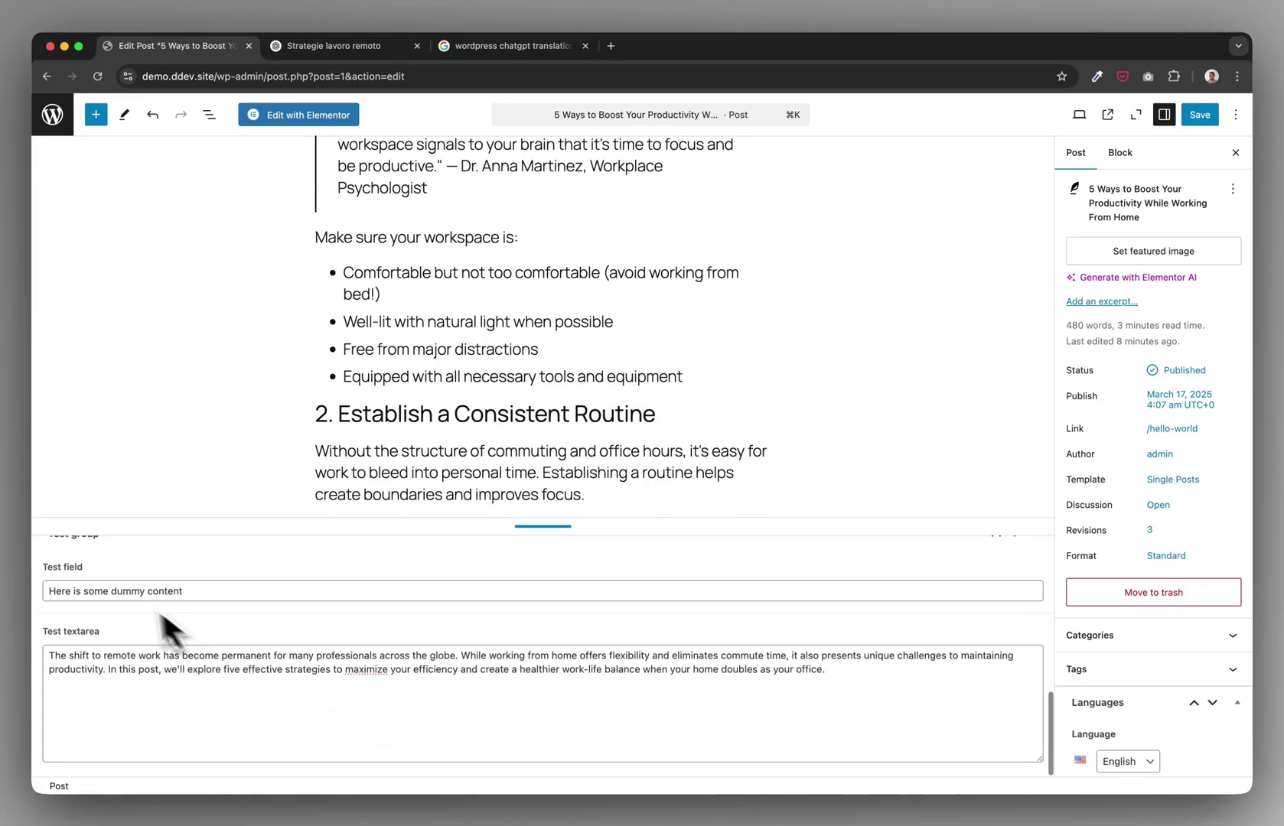
{"action": "scroll", "coordinate": [157, 689], "scroll_direction": "up", "scroll_amount": 2}
{"action": "scroll", "coordinate": [153, 742], "scroll_direction": "up", "scroll_amount": 4}
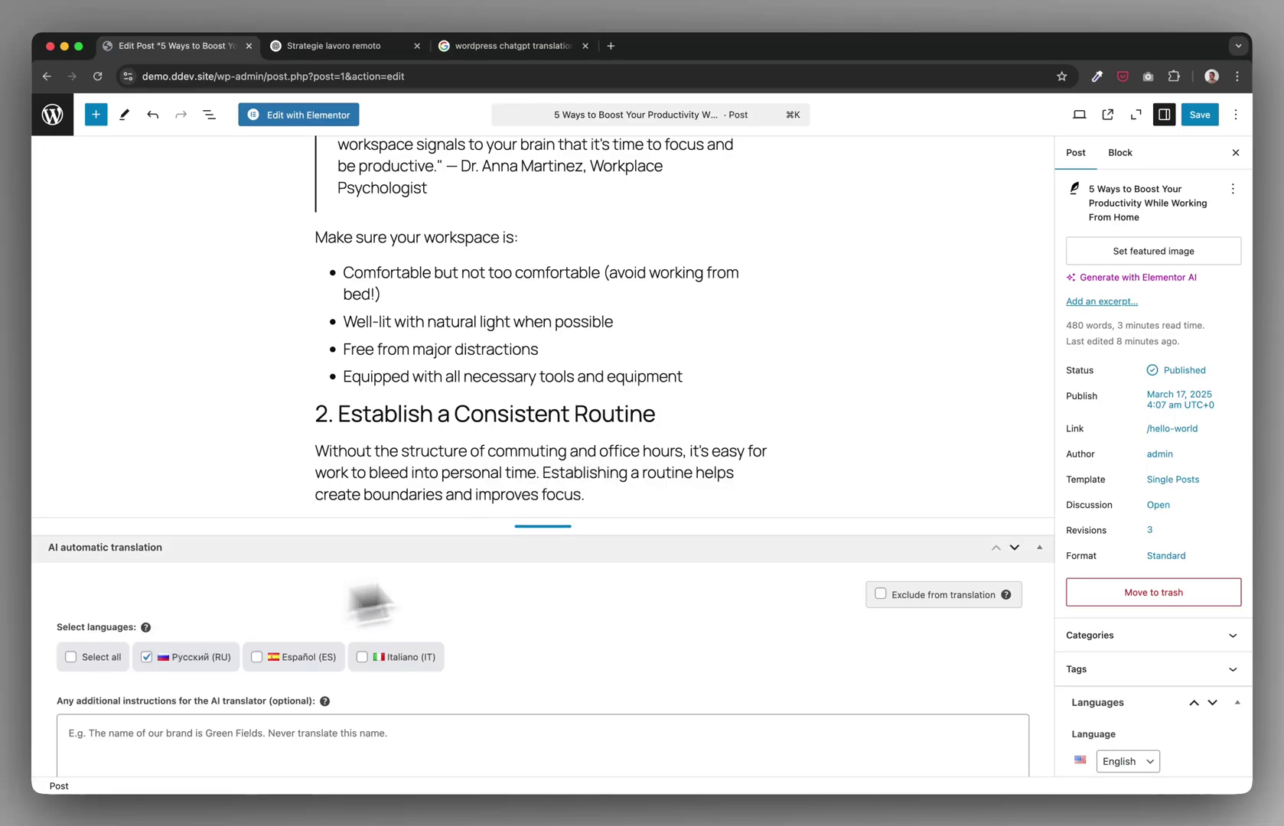
{"action": "left_click_drag", "start_coordinate": [554, 529], "coordinate": [563, 303]}
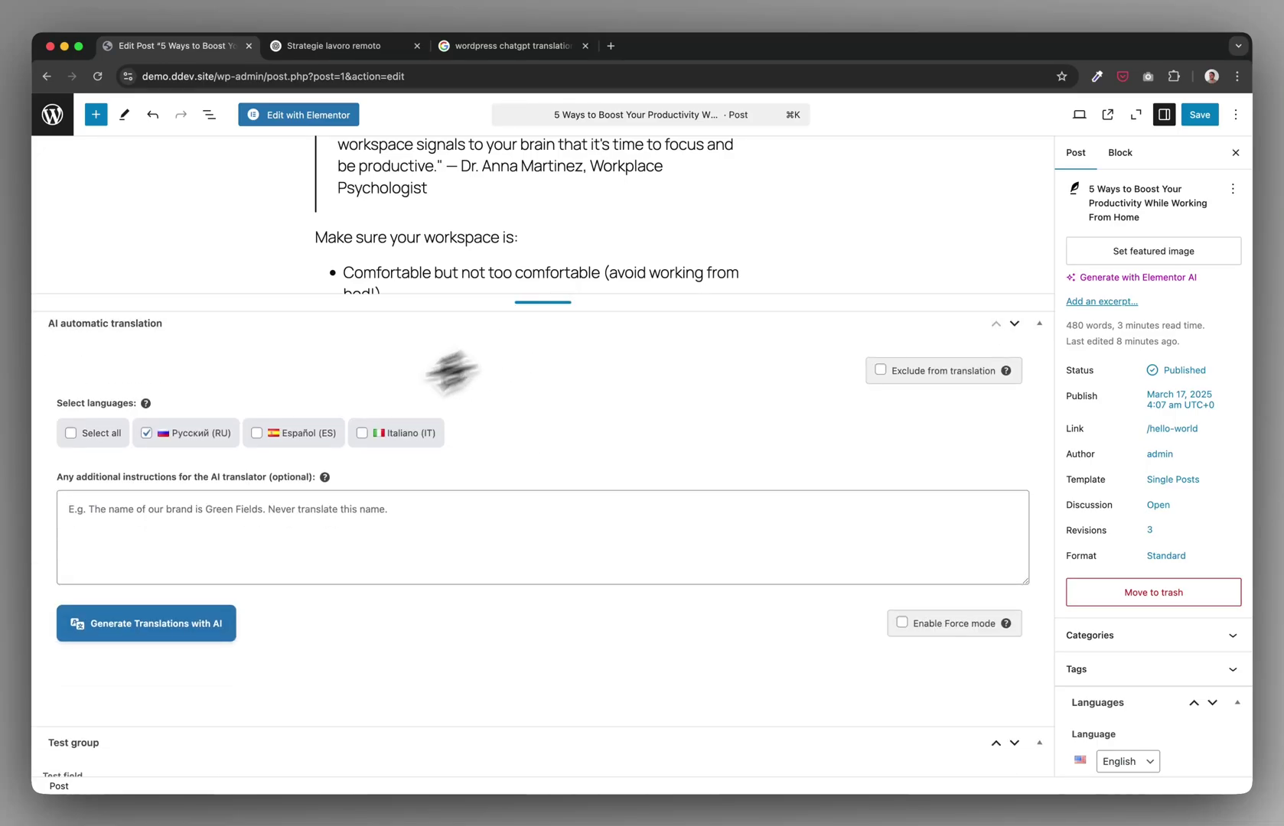
{"action": "double_click", "coordinate": [85, 433]}
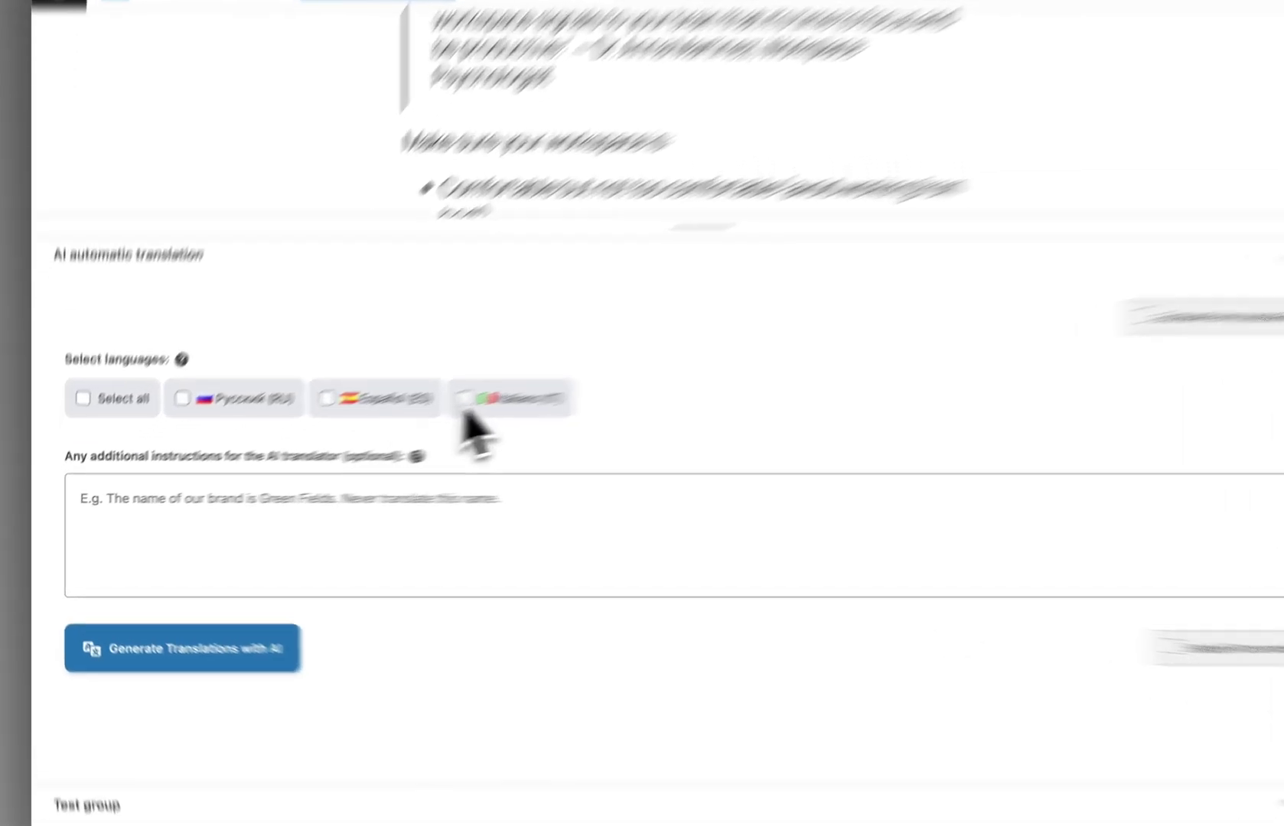
Step: Tick Italiano (IT) as target language, leaving the translator instructions empty
{"action": "left_click", "coordinate": [363, 433]}
{"action": "left_click", "coordinate": [543, 459]}
{"action": "type", "text": "jasdkasndkjnsak"}
{"action": "key", "text": "ctrl+a"}
{"action": "key", "text": "BackSpace"}
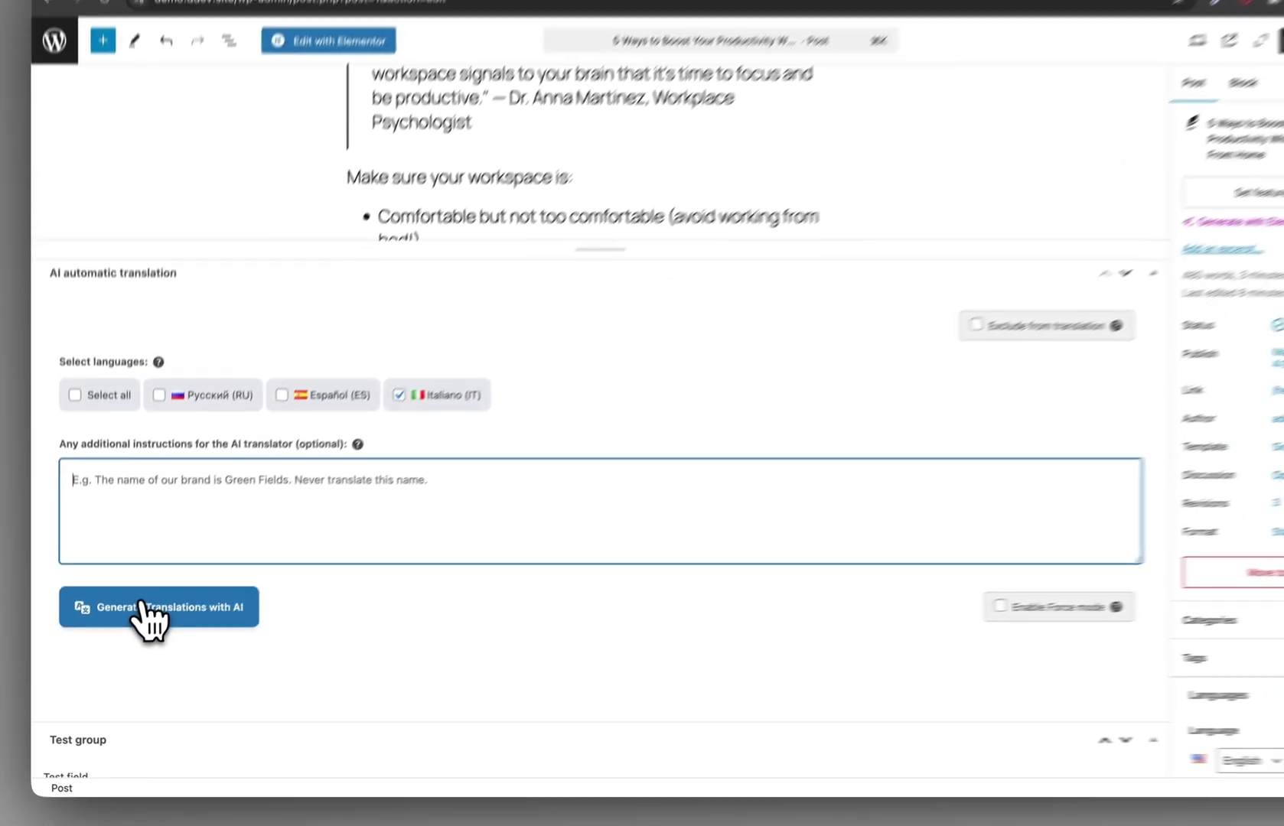
Step: Start Generate Translations with AI and confirm with OK
{"action": "left_click", "coordinate": [147, 612]}
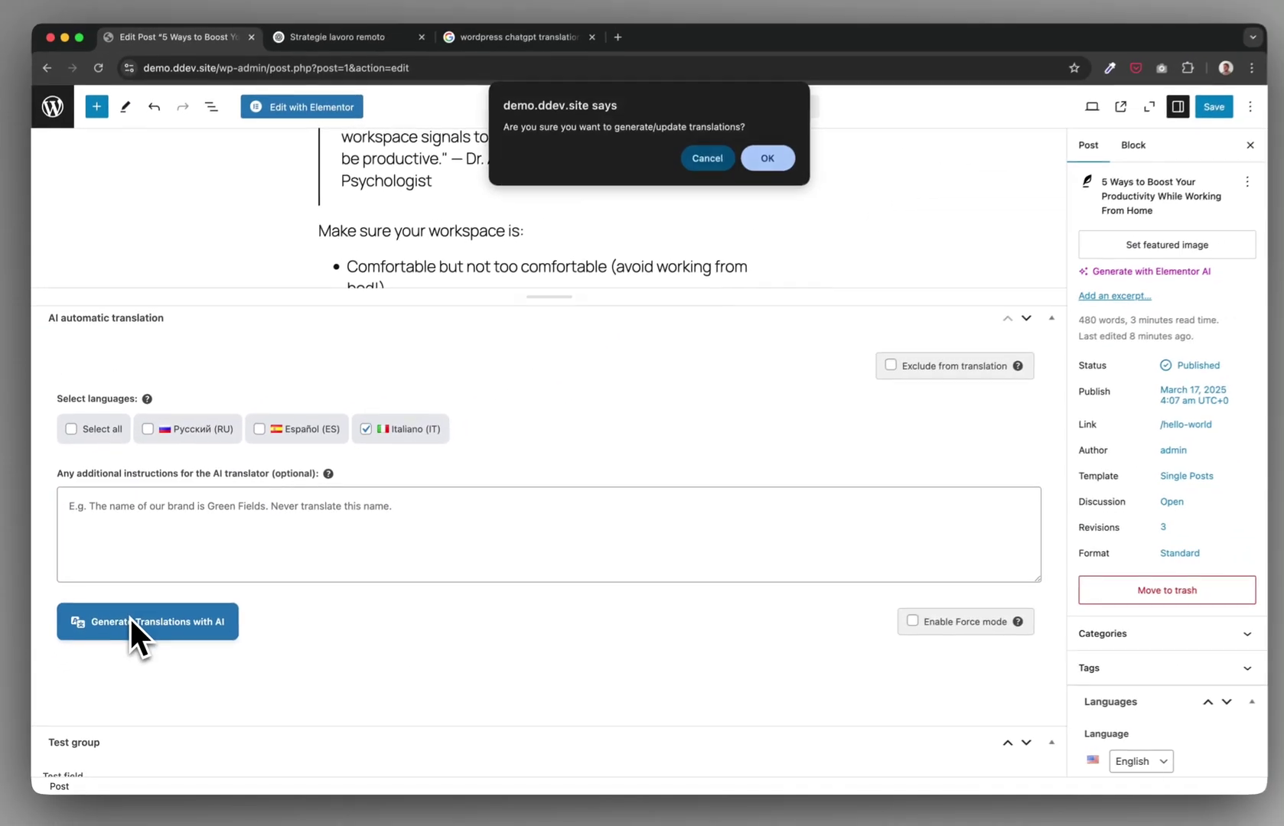
{"action": "left_click", "coordinate": [759, 161]}
{"action": "scroll", "coordinate": [325, 658], "scroll_direction": "down", "scroll_amount": 5}
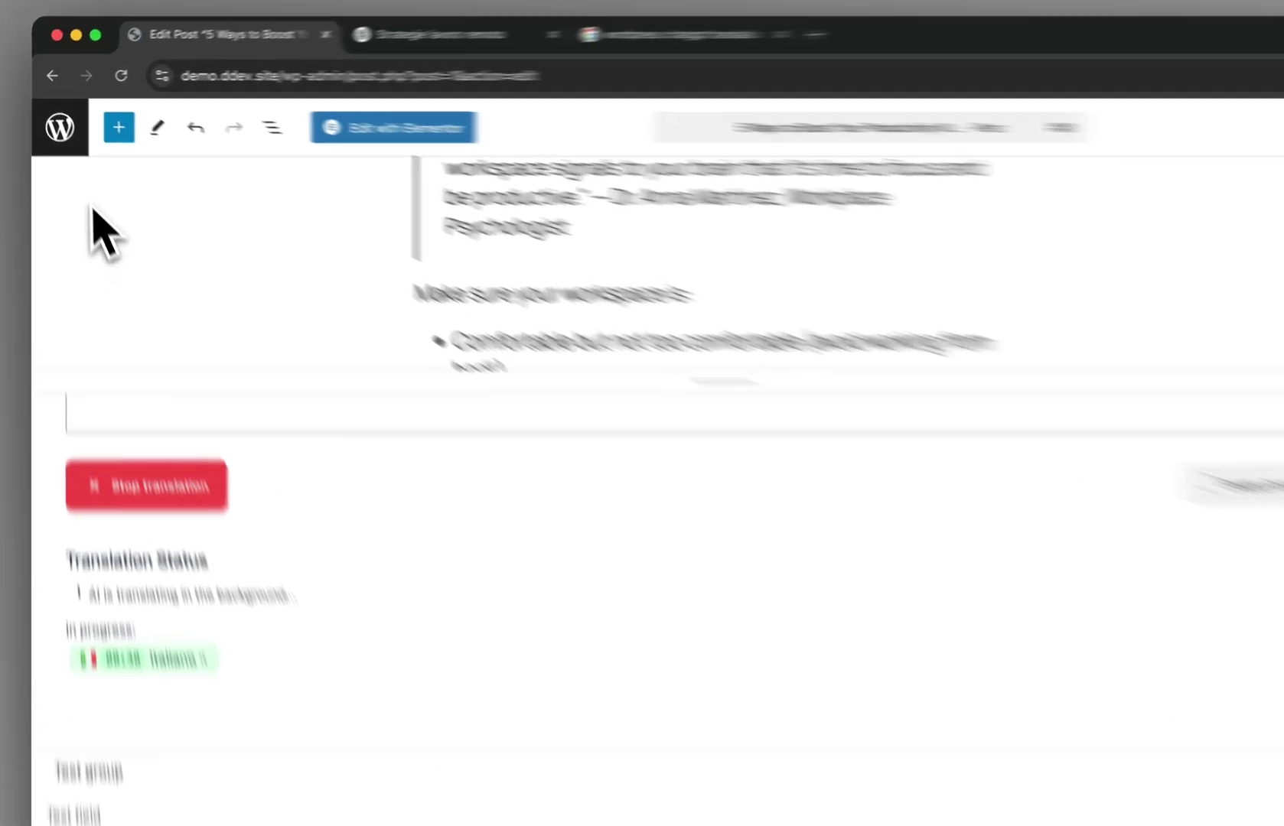
Step: Open the Languages > AI Bulk Translate page from the admin dashboard
{"action": "left_click", "coordinate": [52, 115]}
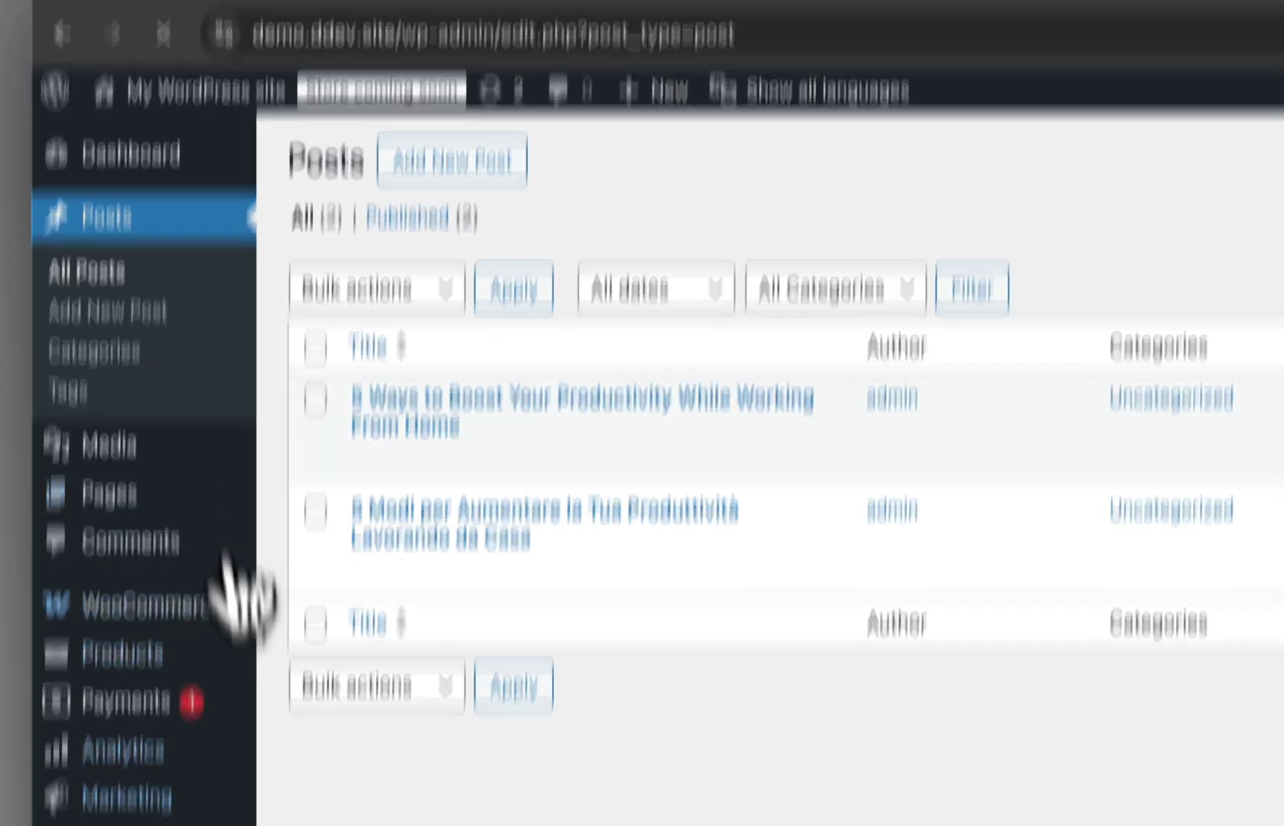
{"action": "mouse_move", "coordinate": [163, 745]}
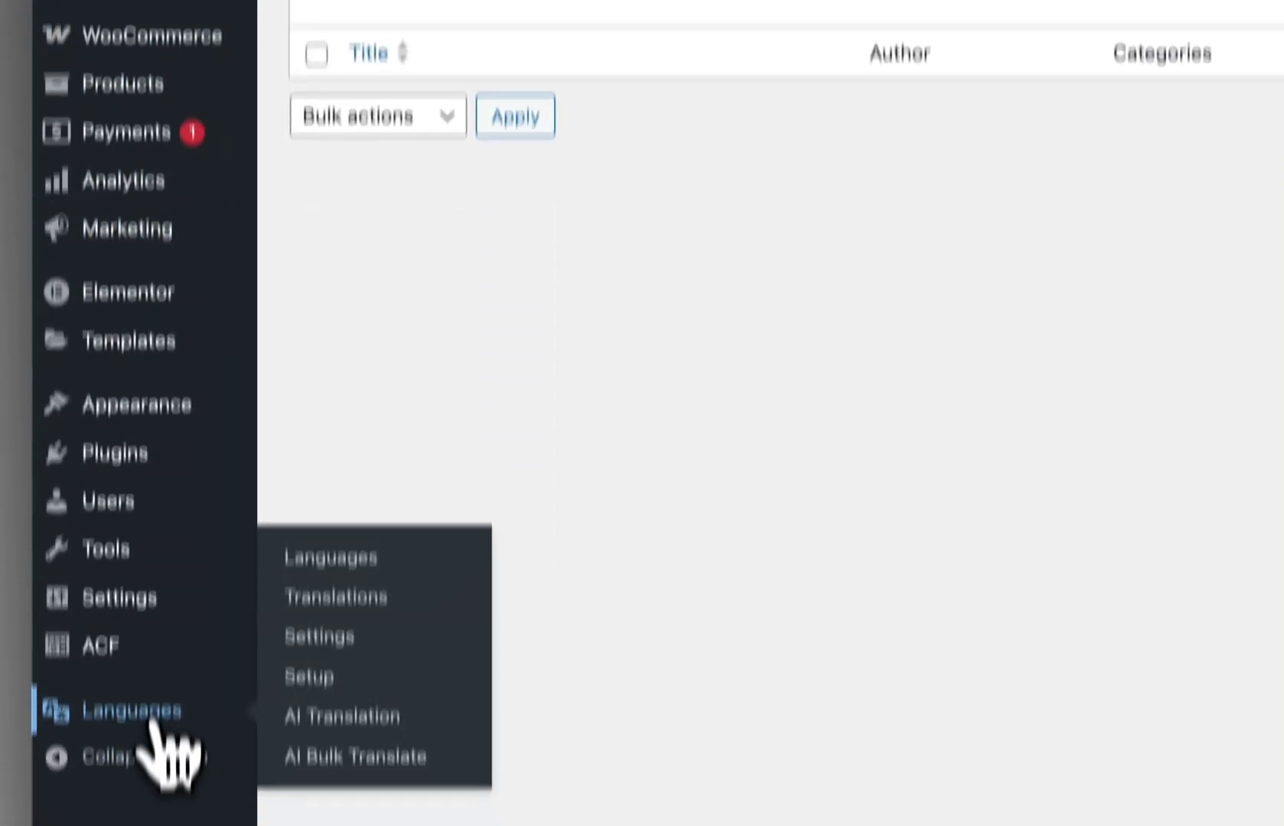
{"action": "left_click", "coordinate": [287, 663]}
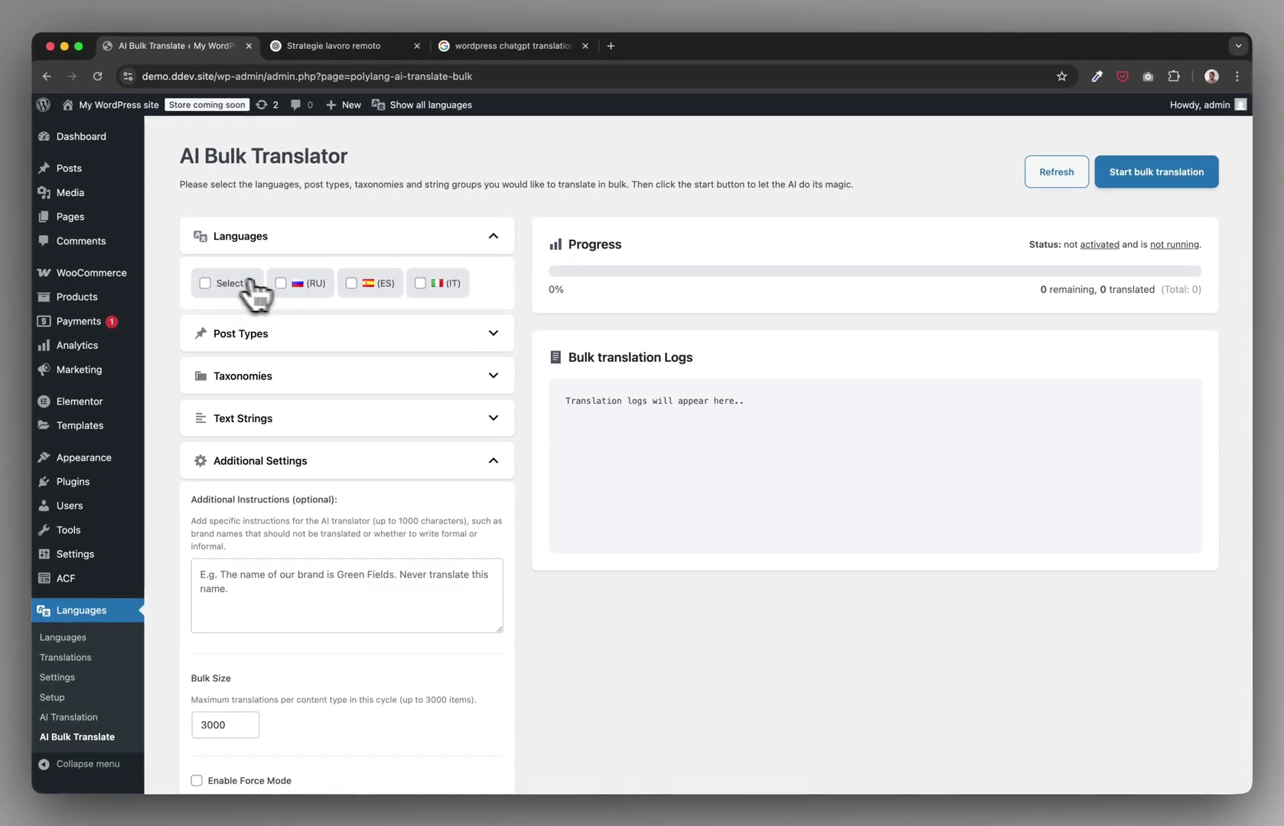
Step: Tick (RU) and Post (post) for bulk translation, then return to the Posts list
{"action": "left_click", "coordinate": [294, 285]}
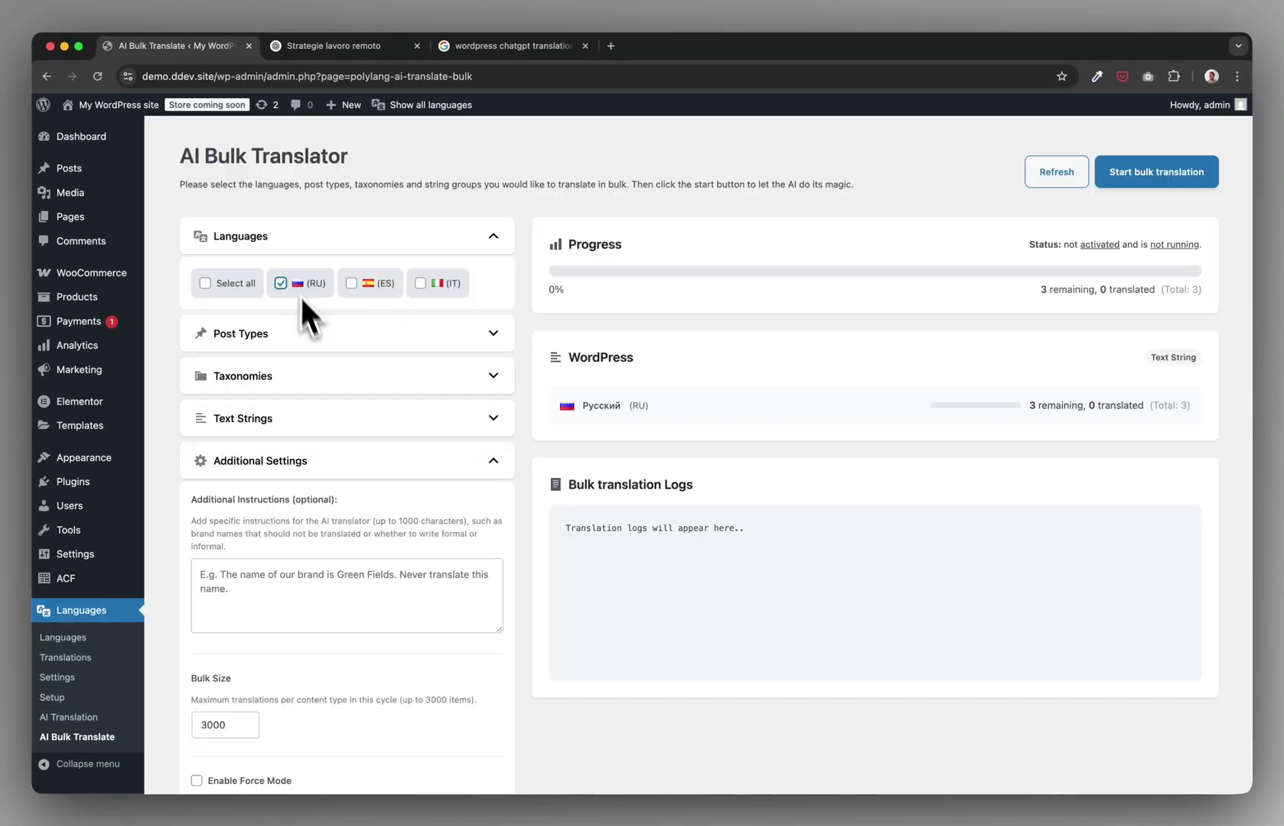
{"action": "left_click", "coordinate": [273, 342]}
{"action": "left_click", "coordinate": [235, 419]}
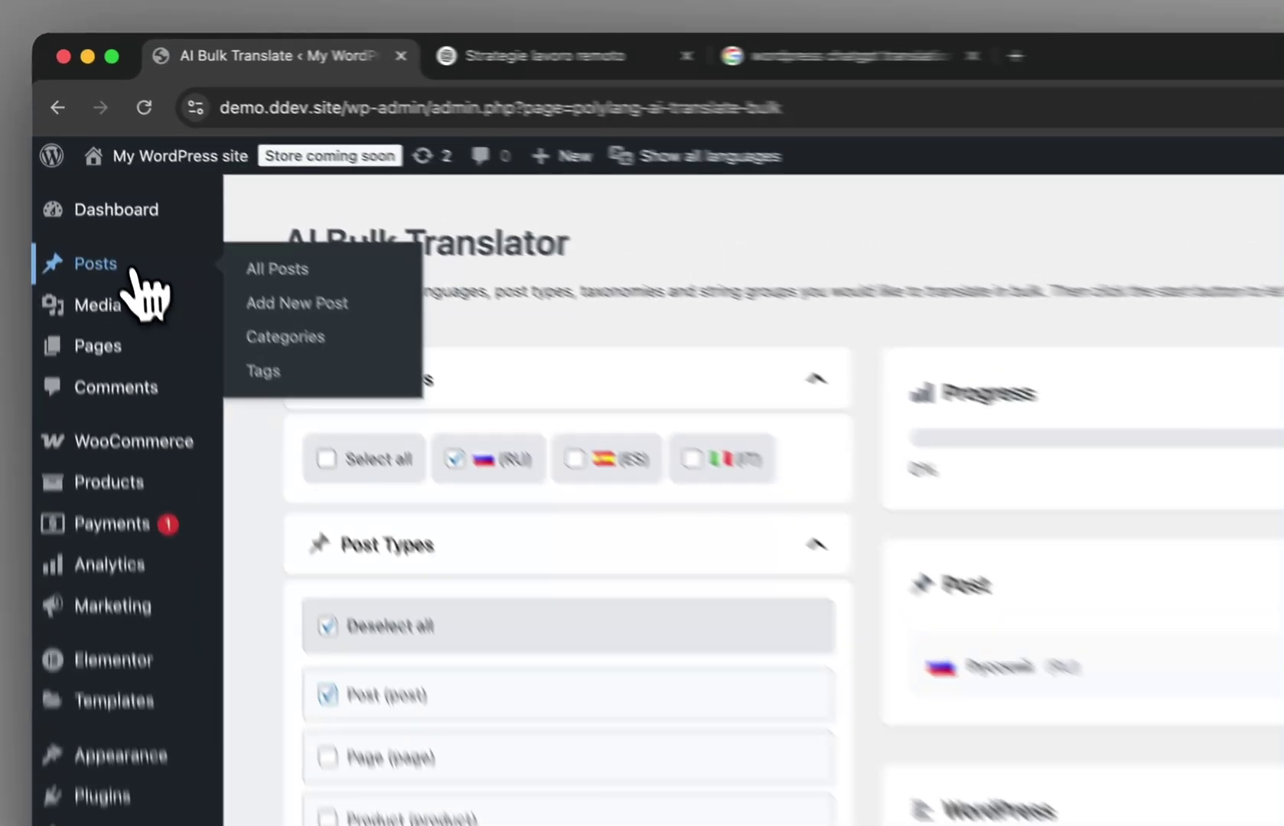
{"action": "left_click", "coordinate": [69, 168]}
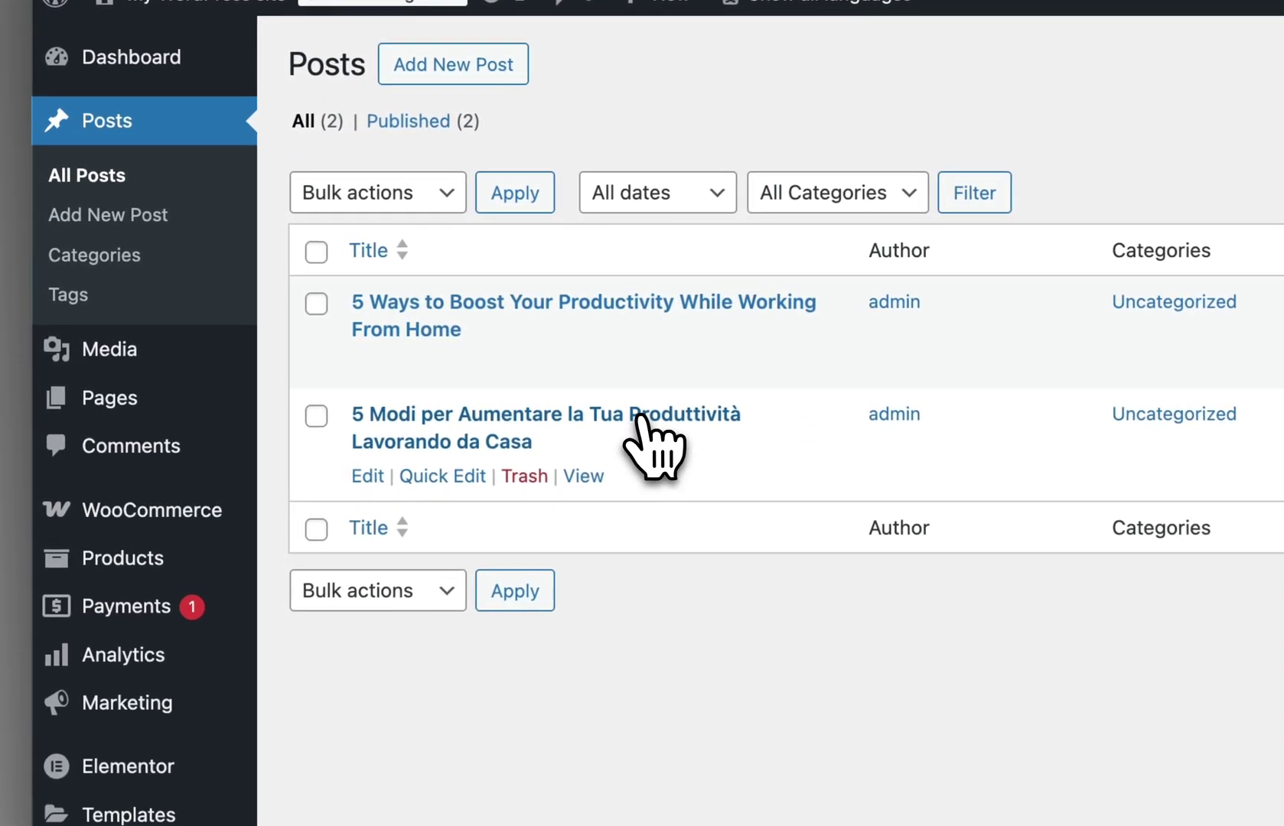
{"action": "left_click", "coordinate": [340, 320]}
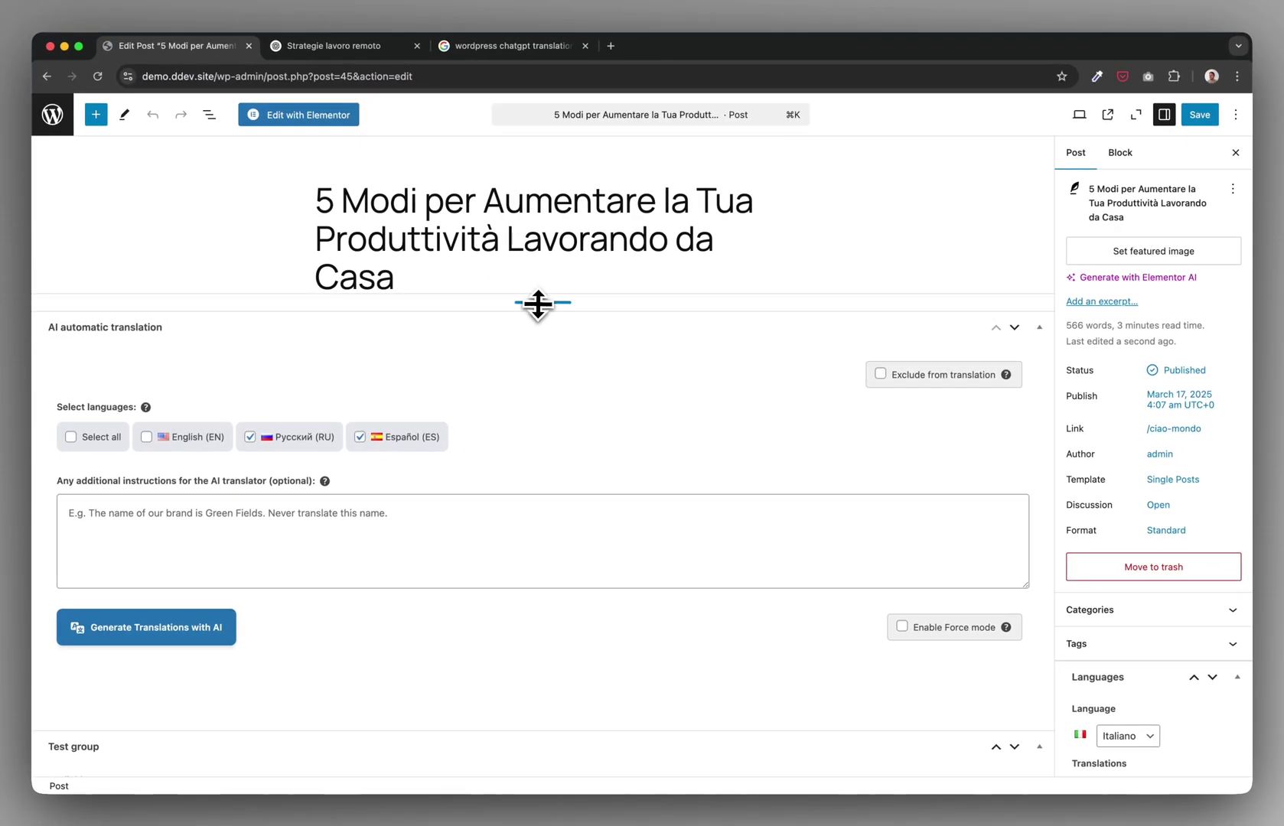
{"action": "left_click_drag", "start_coordinate": [538, 304], "coordinate": [530, 636]}
{"action": "scroll", "coordinate": [442, 398], "scroll_direction": "down", "scroll_amount": 15}
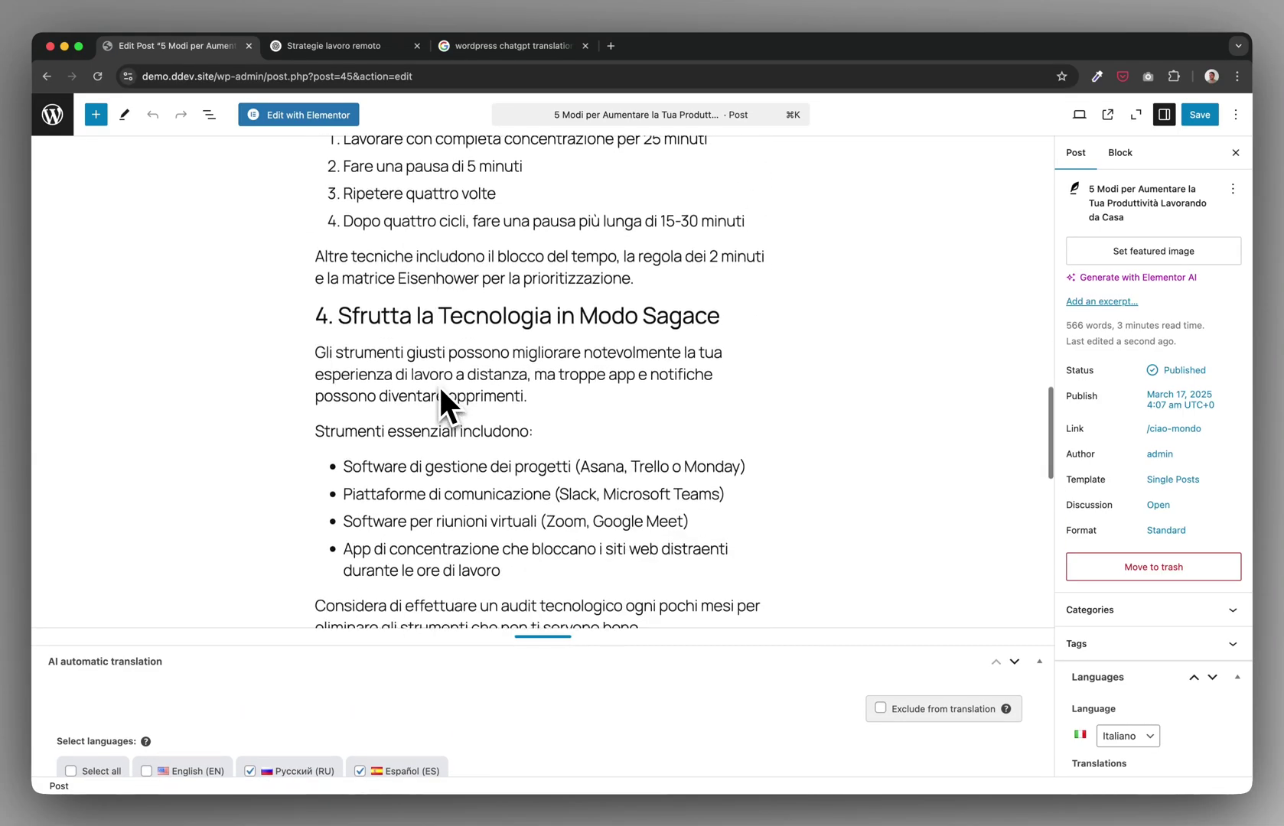
{"action": "scroll", "coordinate": [439, 384], "scroll_direction": "down", "scroll_amount": 10}
{"action": "left_click_drag", "start_coordinate": [523, 636], "coordinate": [539, 289]}
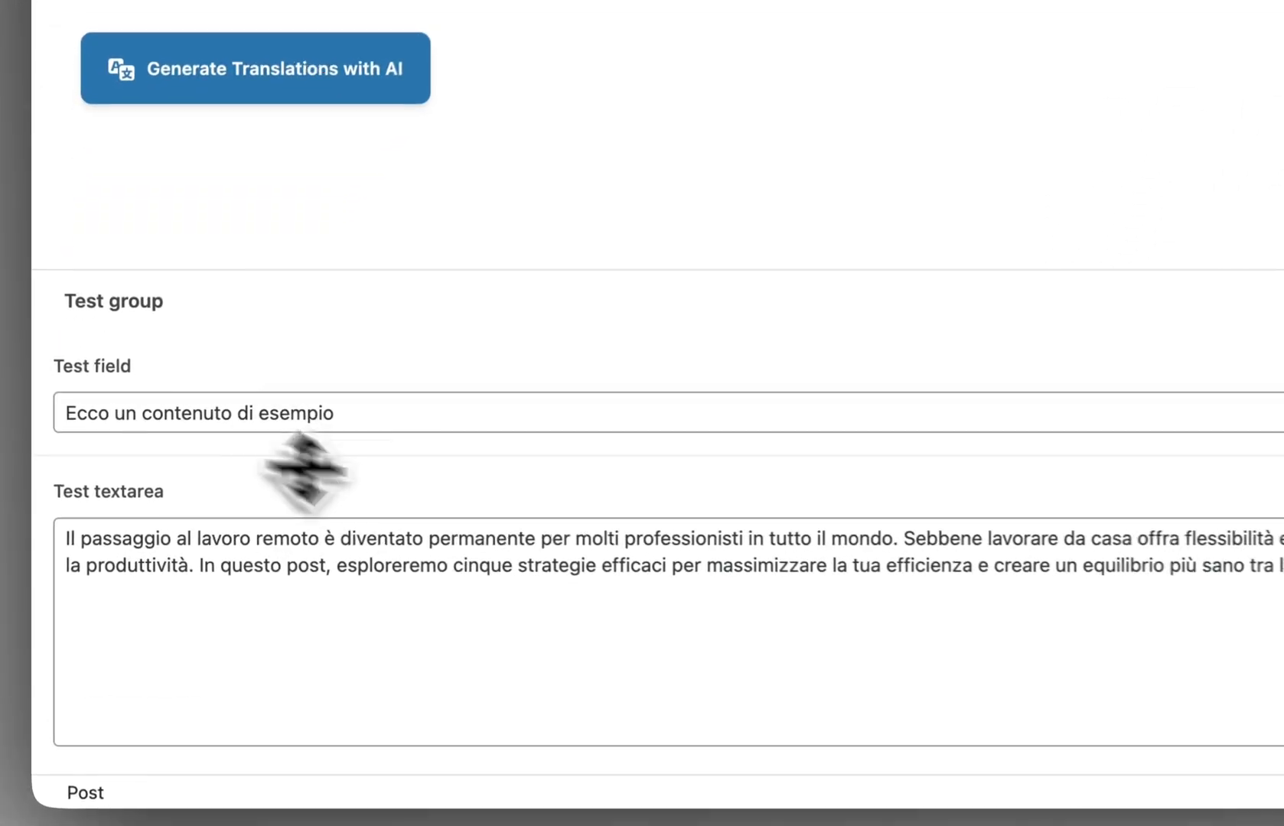
{"action": "scroll", "coordinate": [323, 459], "scroll_direction": "up", "scroll_amount": 5}
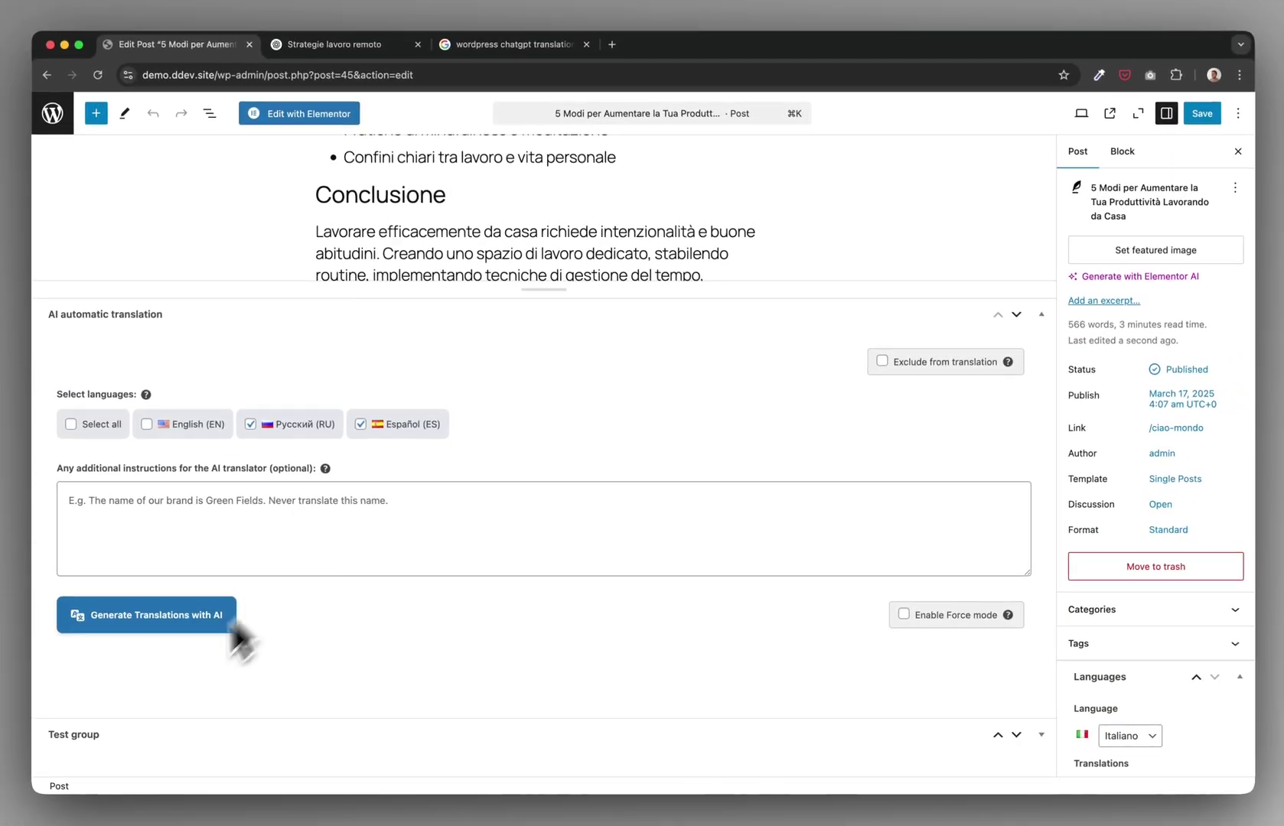
{"action": "scroll", "coordinate": [549, 262], "scroll_direction": "up", "scroll_amount": 8}
{"action": "left_click_drag", "start_coordinate": [547, 289], "coordinate": [545, 467]}
{"action": "scroll", "coordinate": [459, 310], "scroll_direction": "up", "scroll_amount": 10}
Step: Open Languages > AI Translation settings and keep GPT-4o as the OpenAI model
{"action": "left_click", "coordinate": [57, 127]}
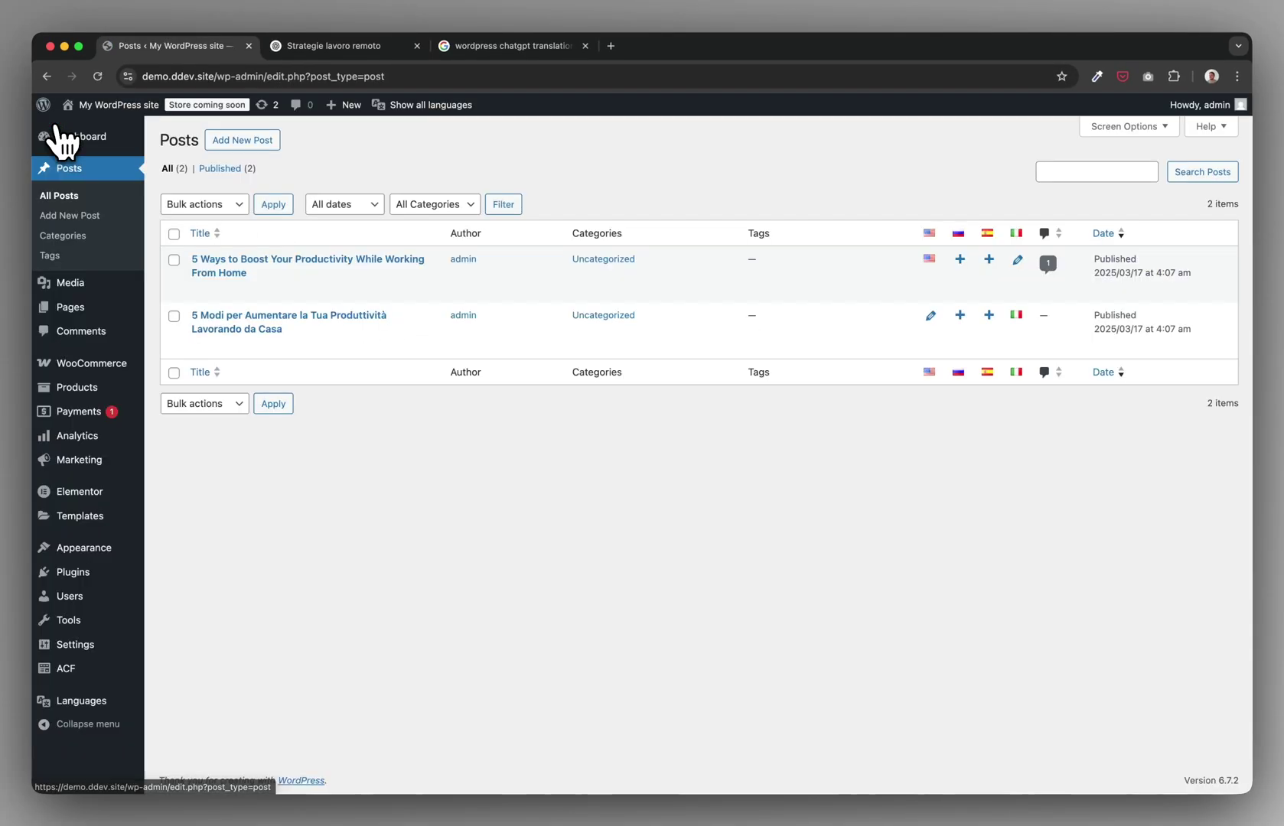
{"action": "mouse_move", "coordinate": [77, 704]}
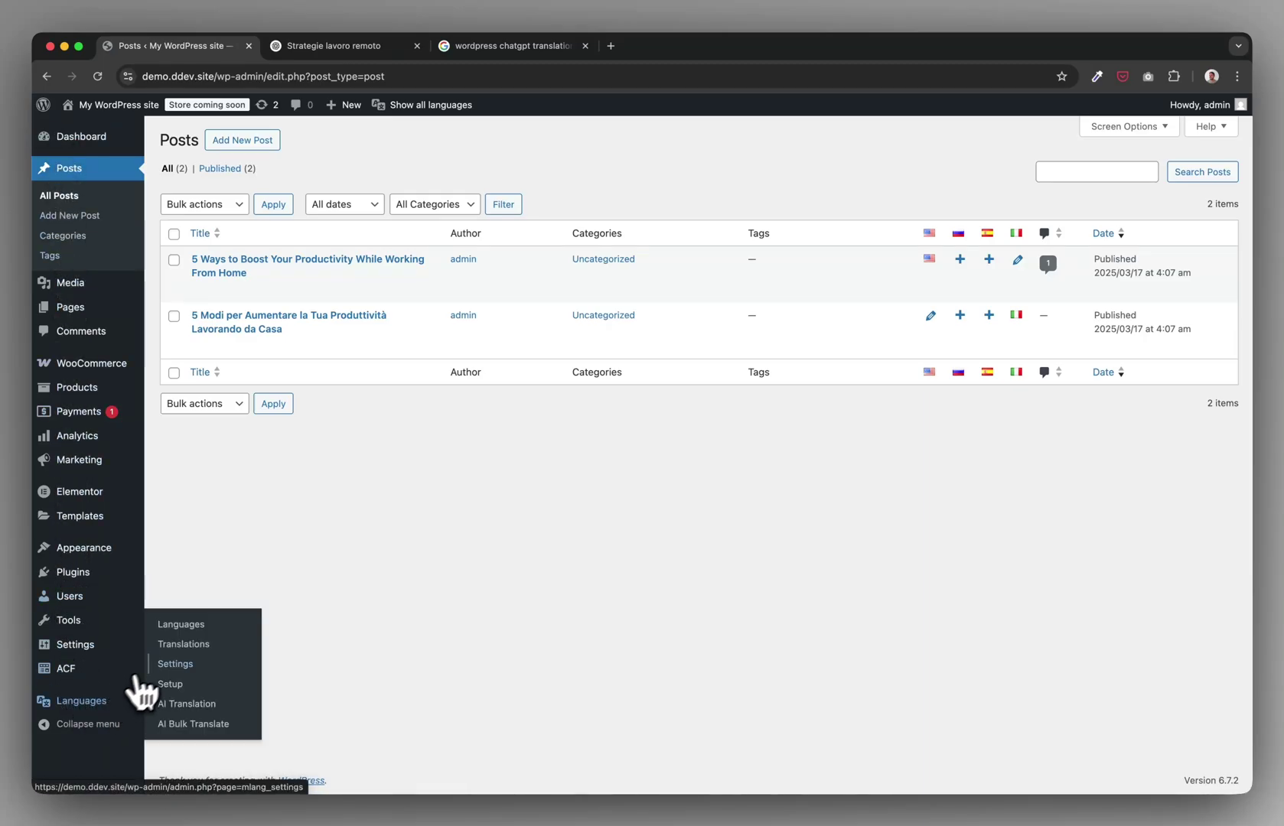
{"action": "left_click", "coordinate": [188, 704]}
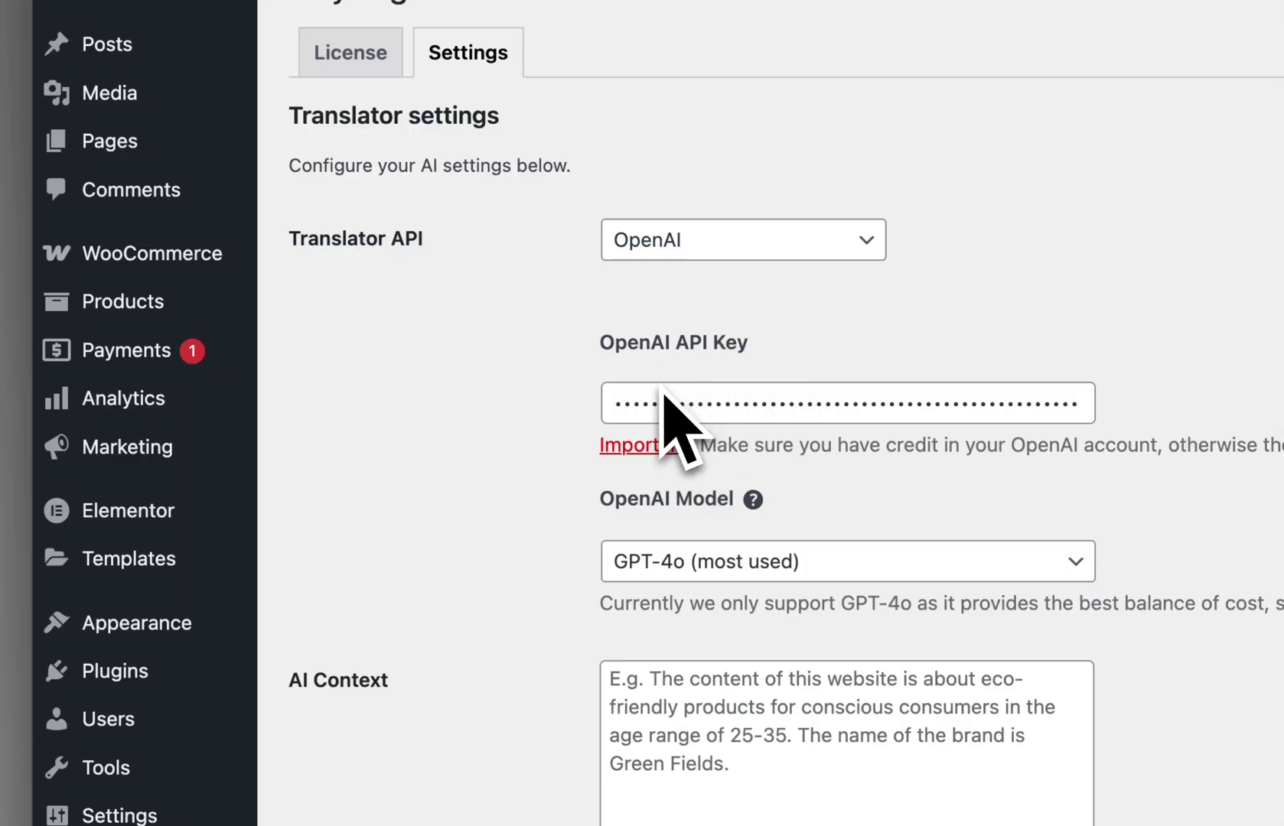
{"action": "left_click", "coordinate": [626, 572]}
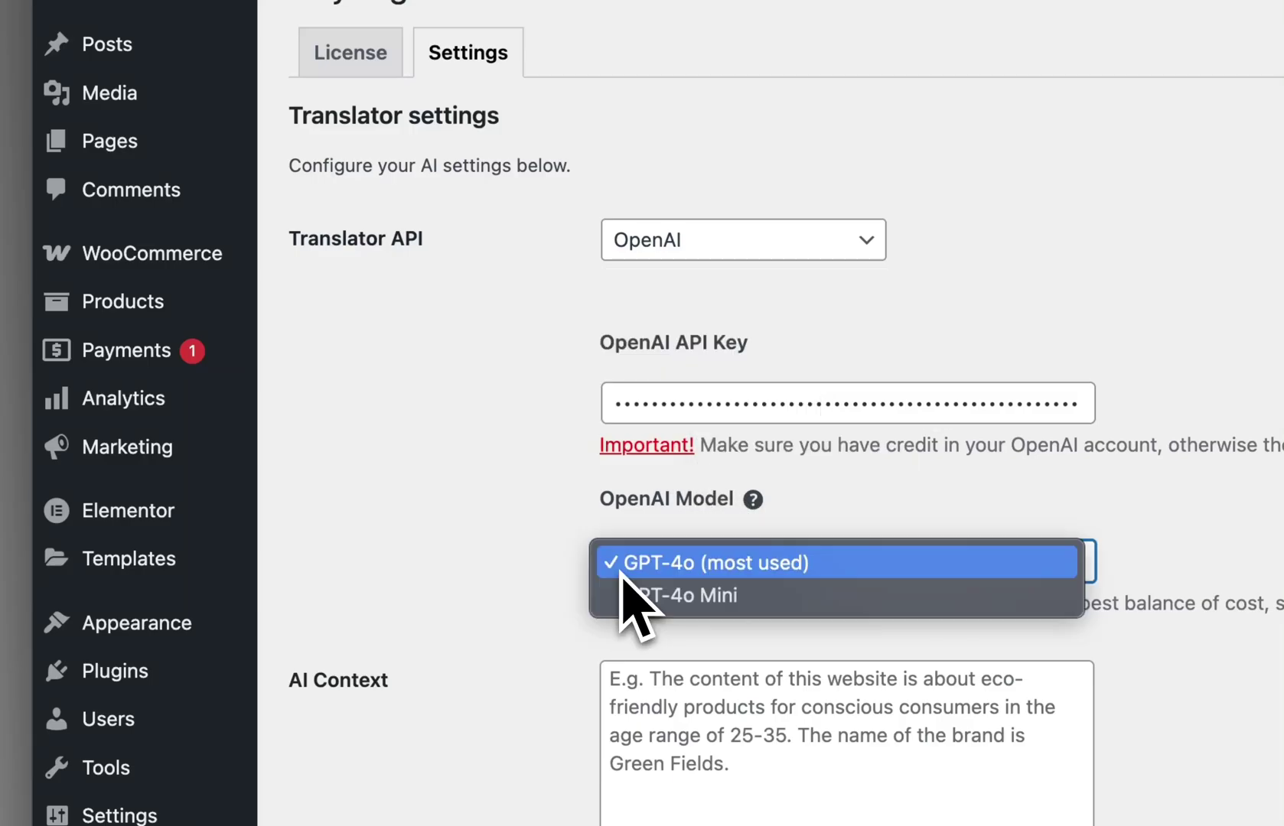
{"action": "left_click", "coordinate": [493, 559]}
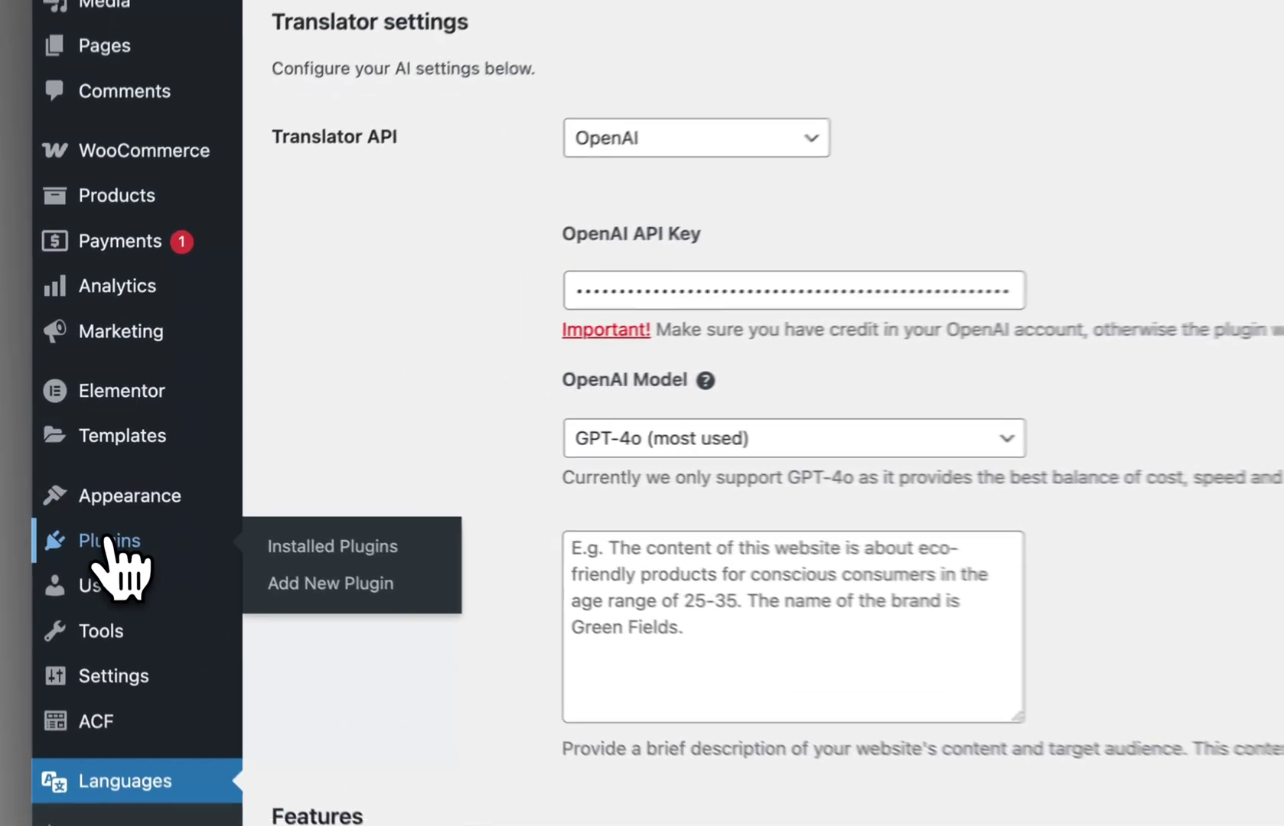
Step: Open Installed Plugins and point out Polylang and Polylang Automatic Translation with AI
{"action": "left_click", "coordinate": [73, 481]}
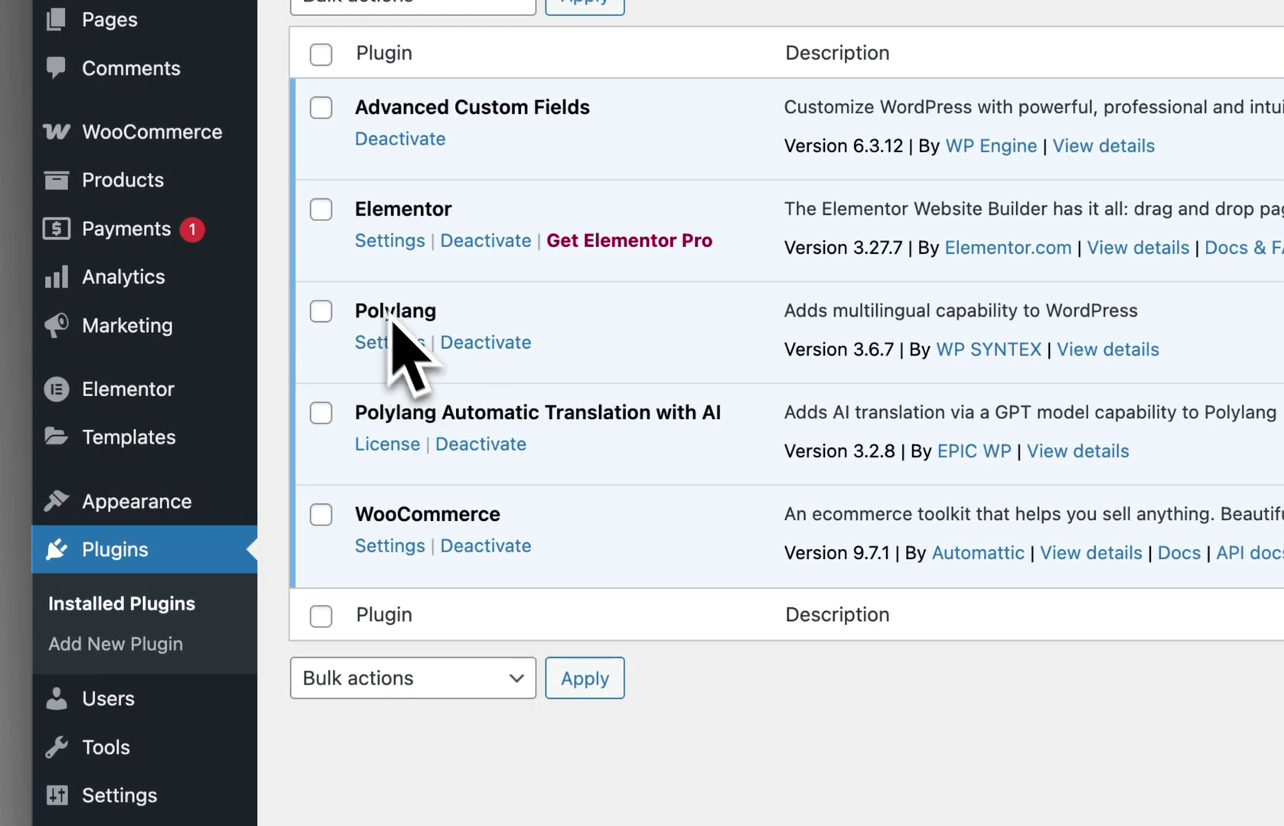
{"action": "double_click", "coordinate": [378, 313]}
{"action": "left_click", "coordinate": [510, 310]}
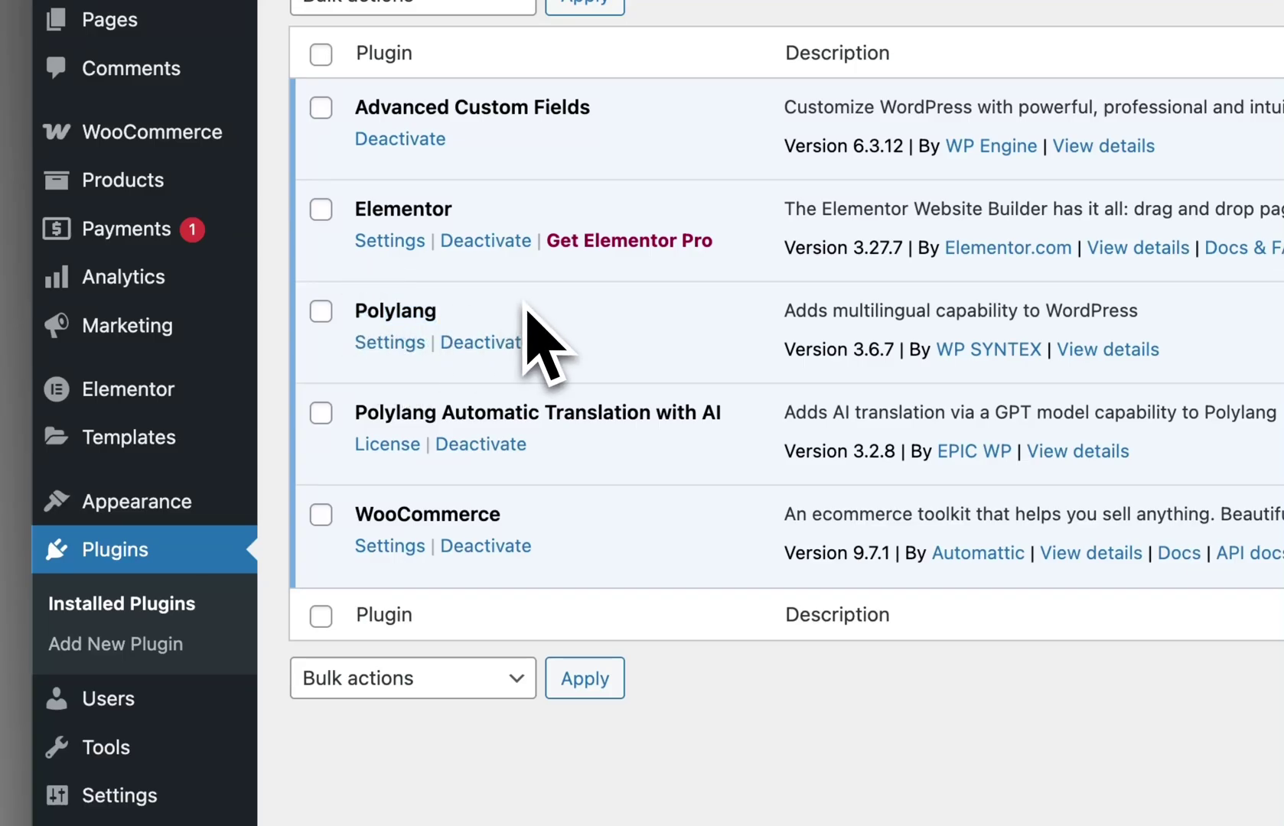